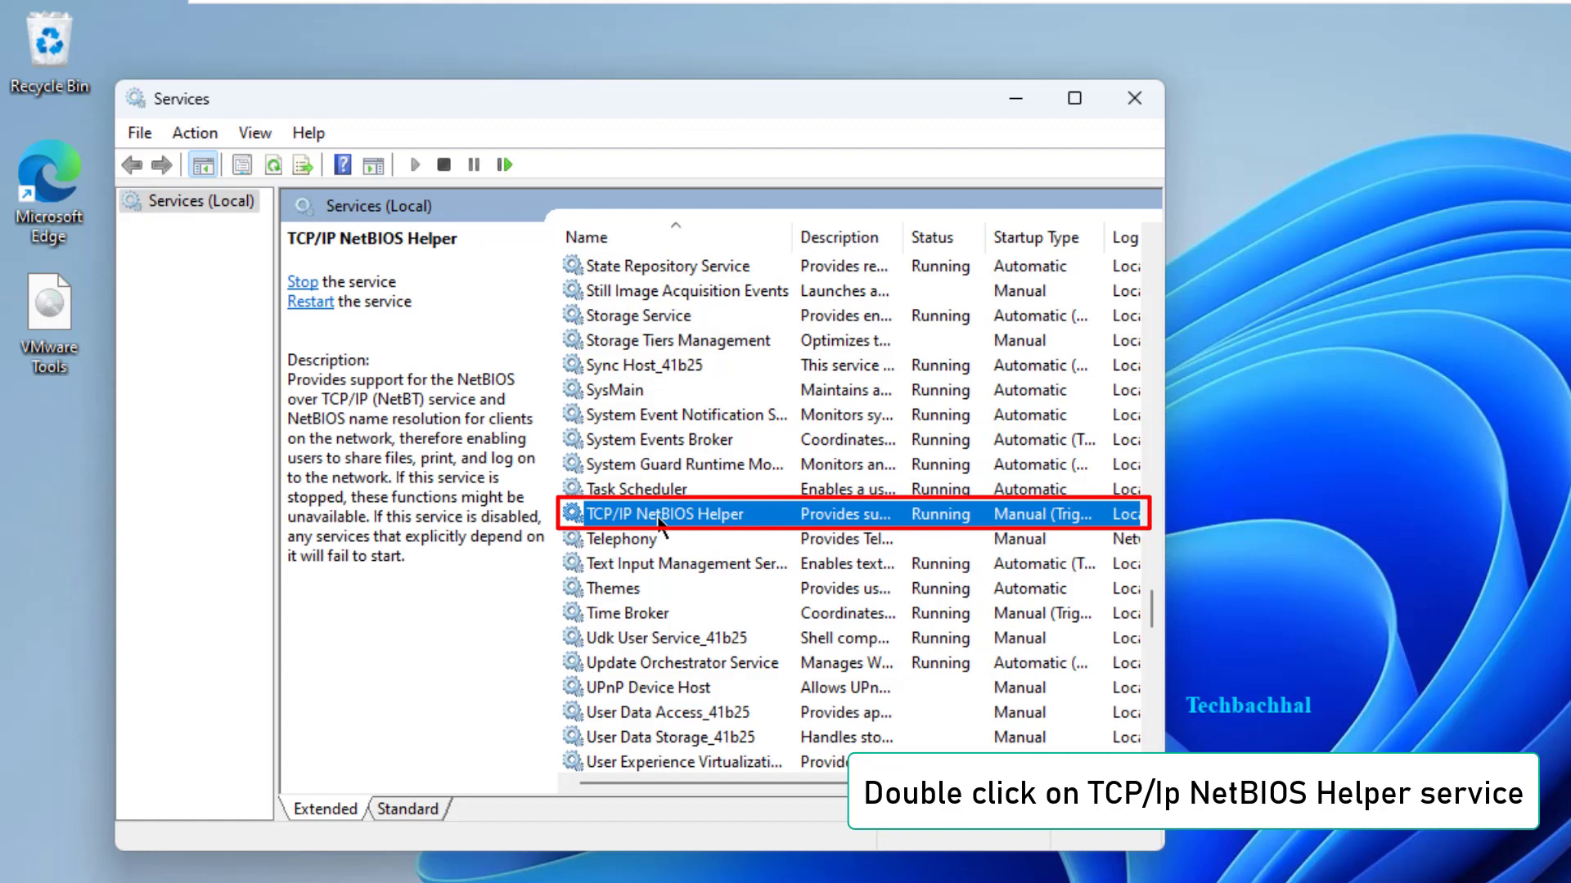
# Set the TCP/IP NetBIOS Helper service's startup type to Automatic, apply the change and close the Services window.
pyautogui.doubleClick(660, 515)
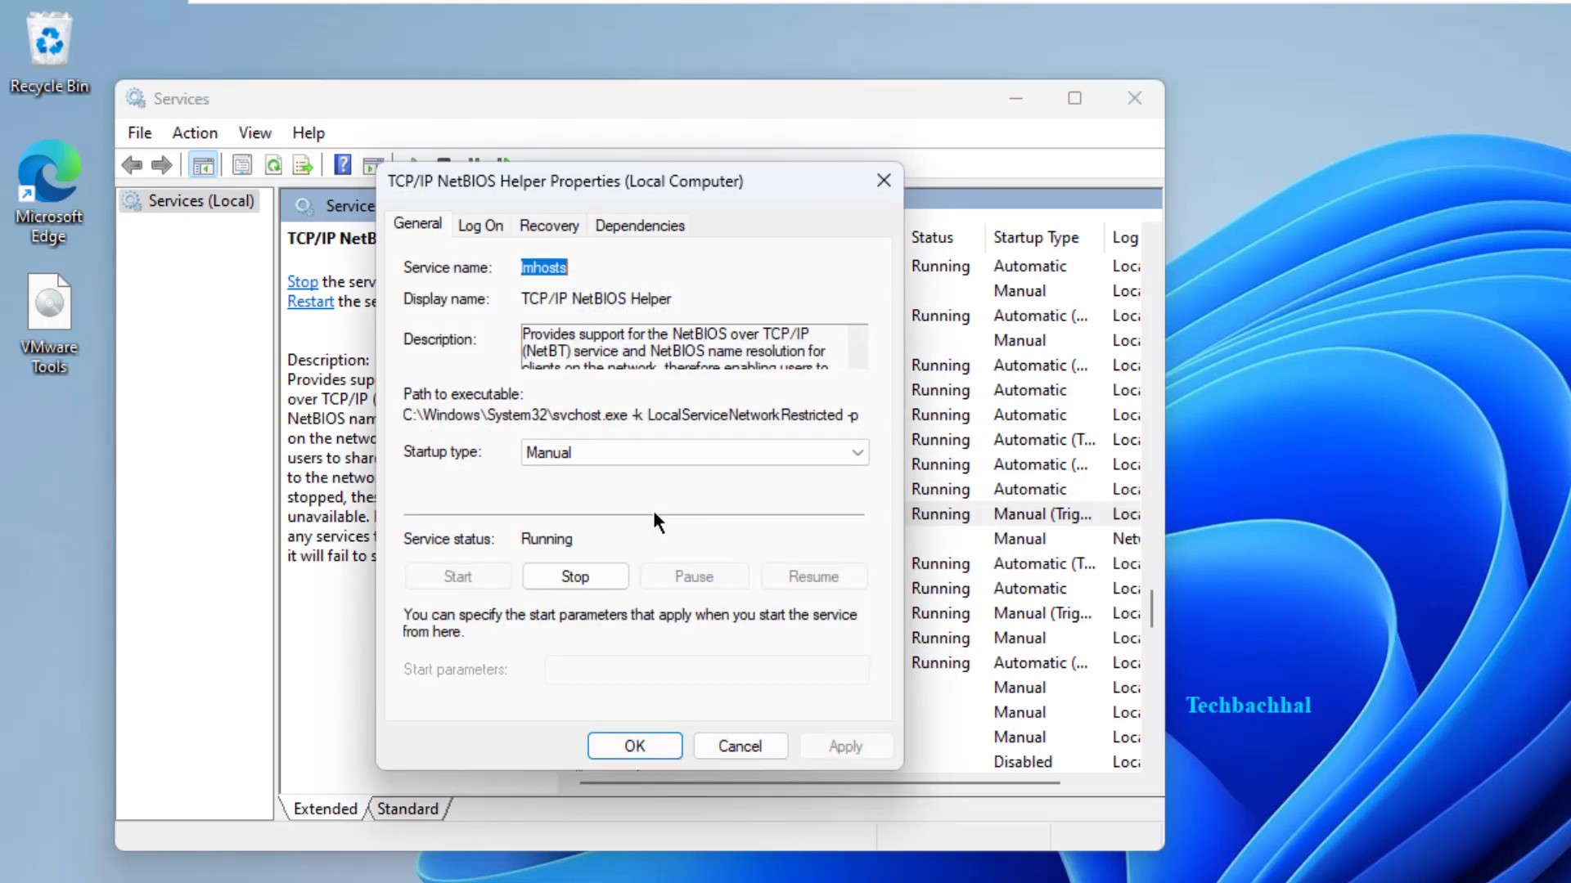
pyautogui.click(812, 457)
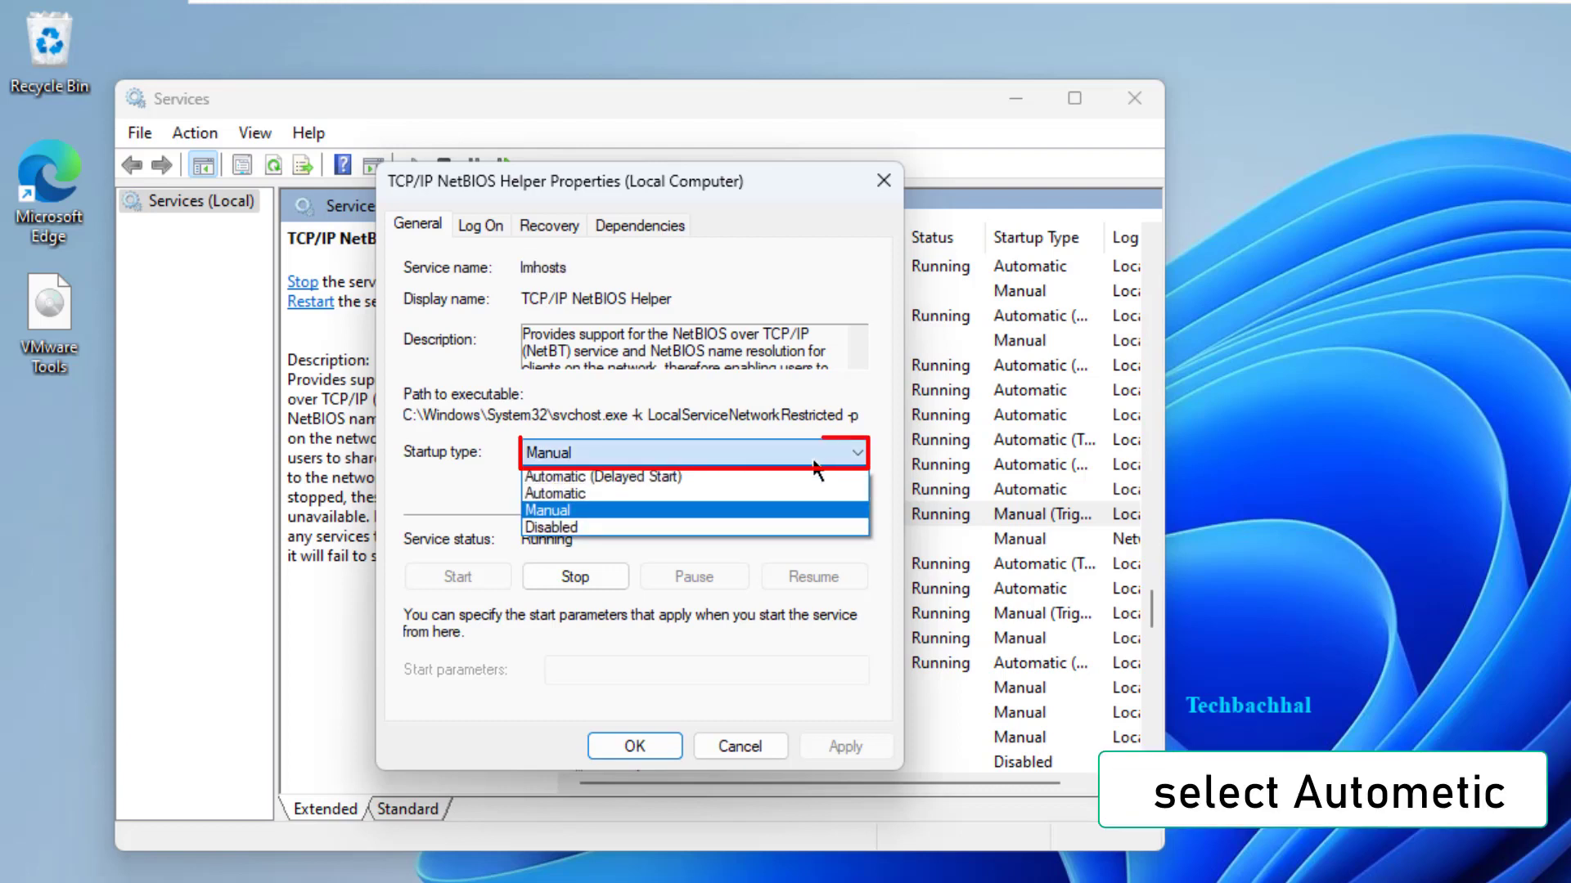
pyautogui.click(610, 494)
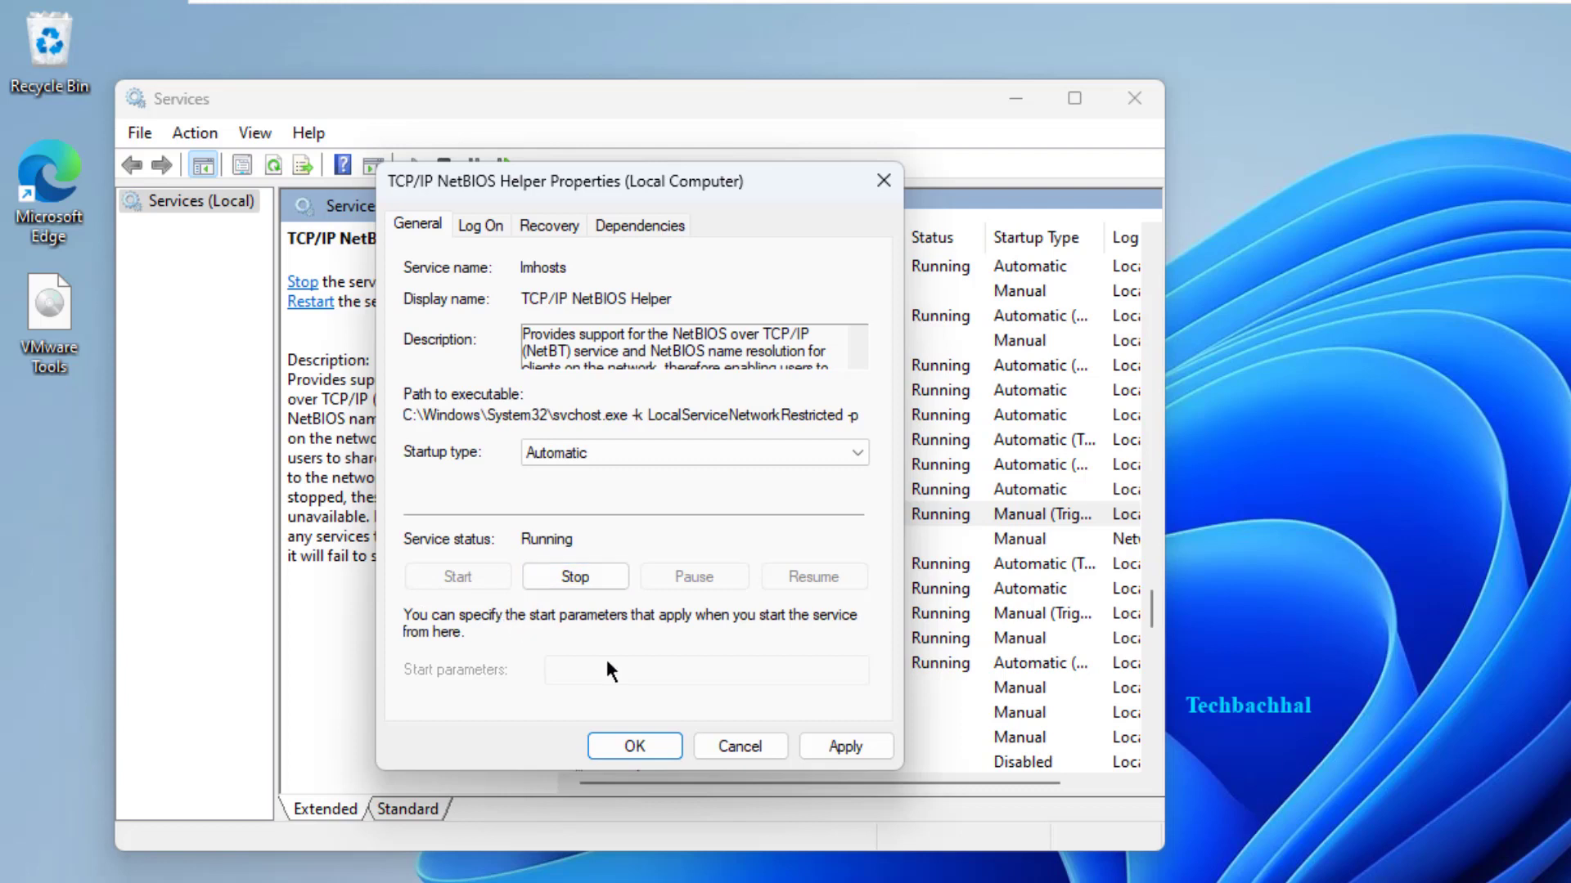
pyautogui.click(850, 751)
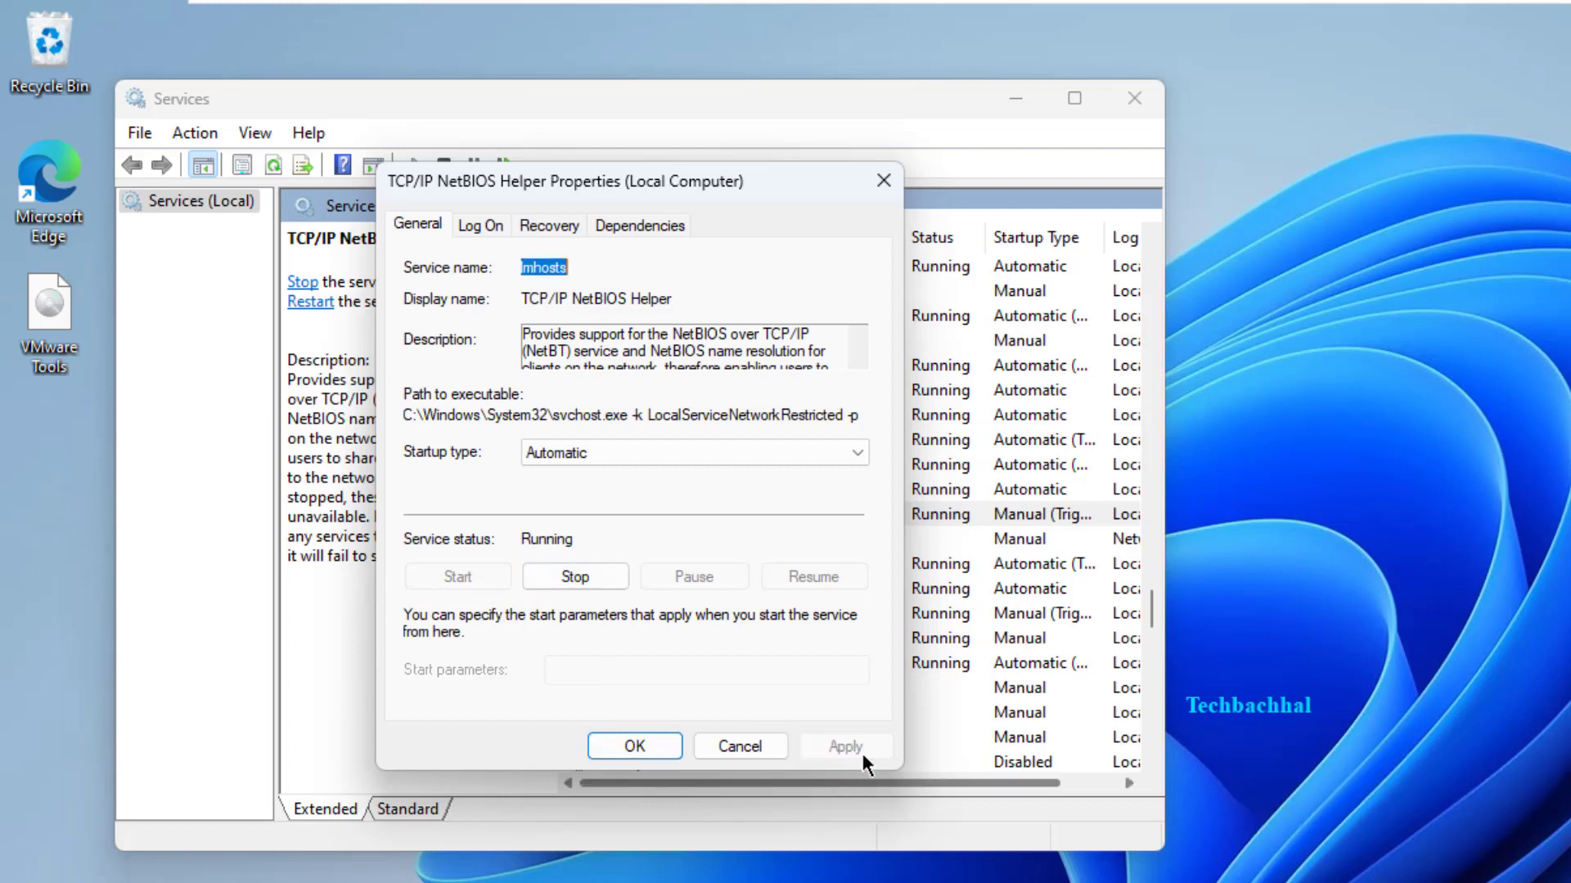
pyautogui.click(634, 746)
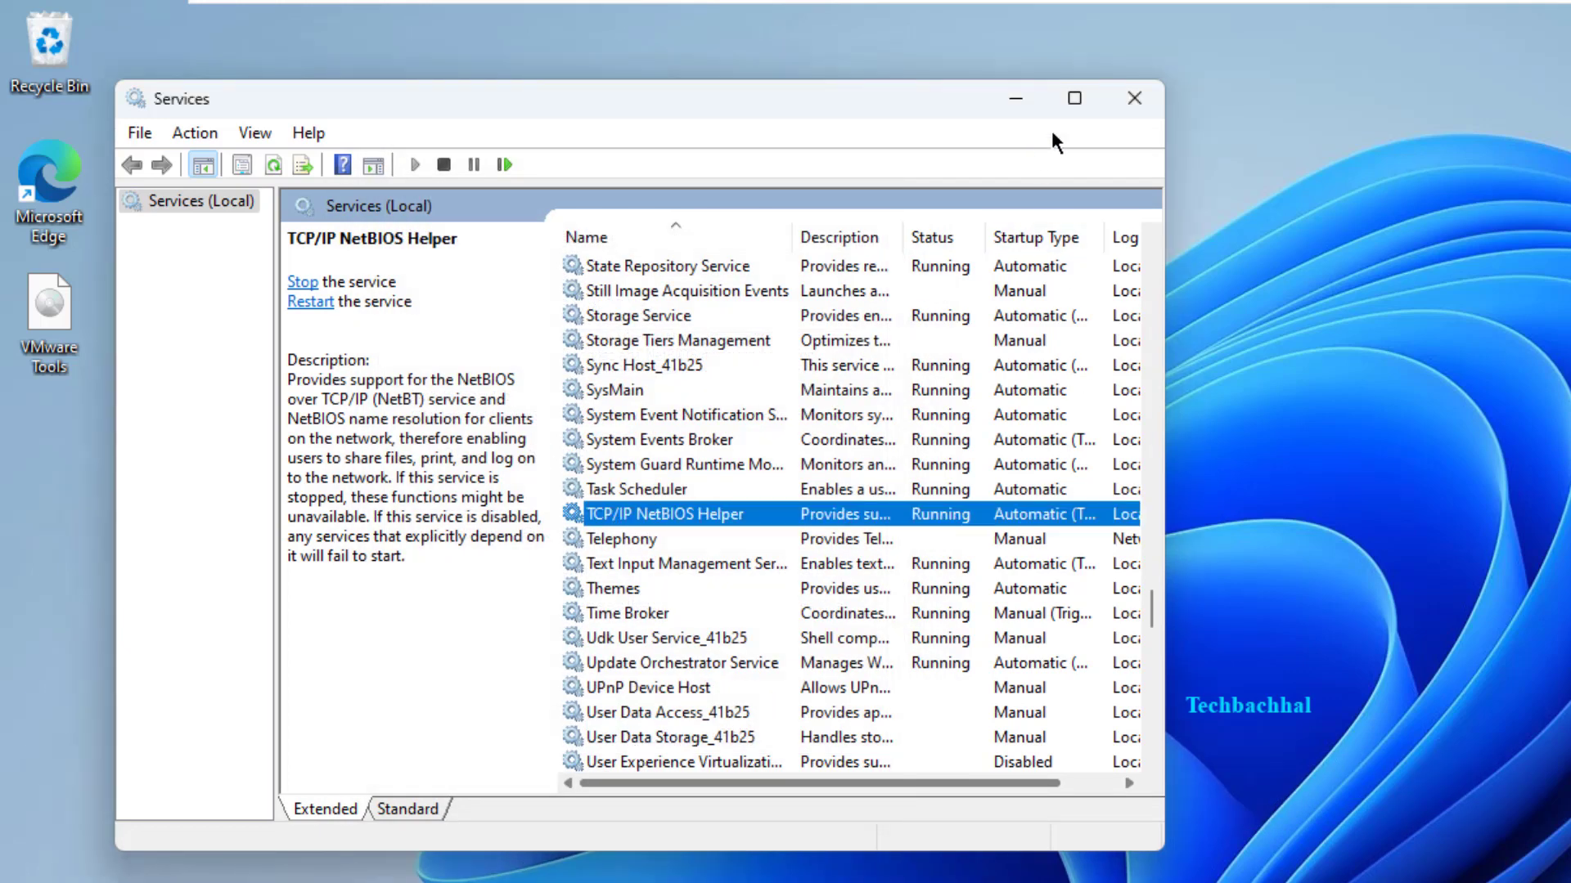
pyautogui.click(1129, 105)
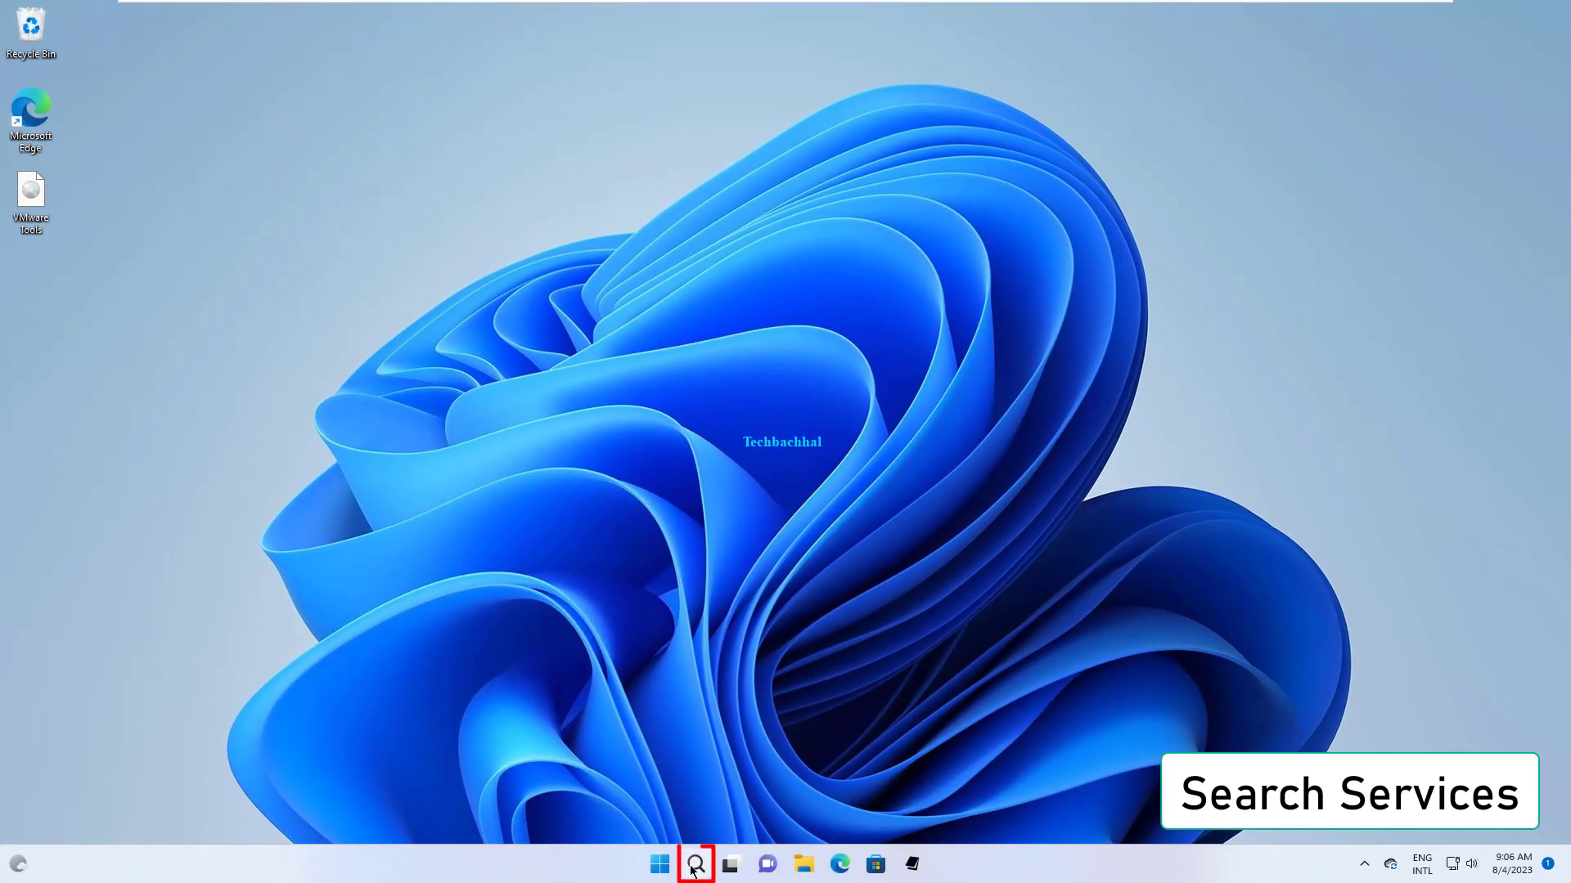
# Search Windows for Services and open the Services app.
pyautogui.click(694, 866)
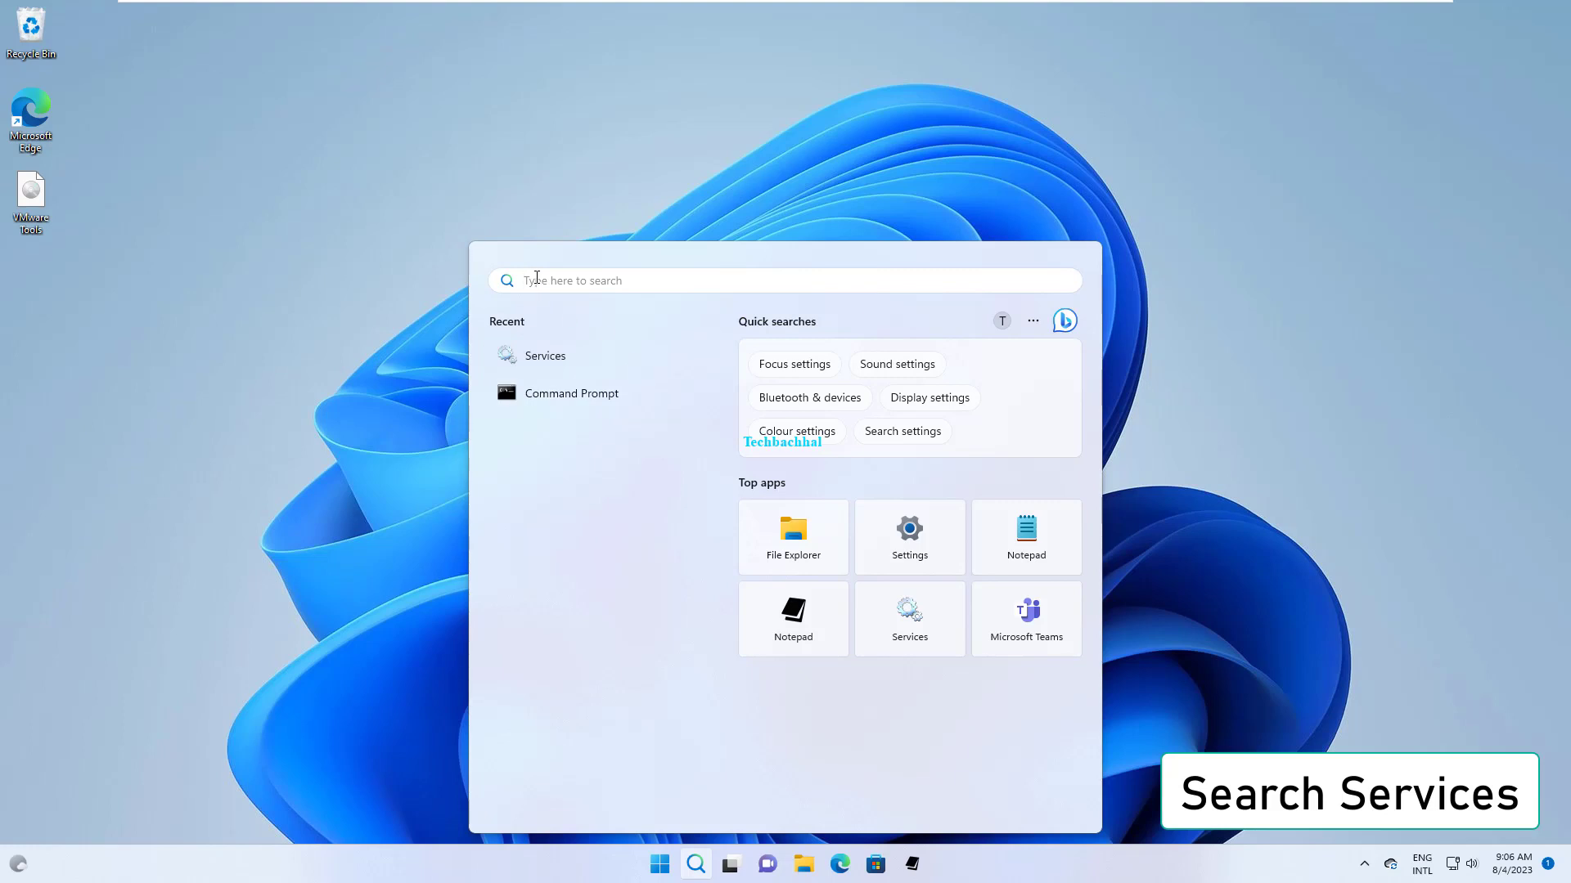
pyautogui.write('ser')
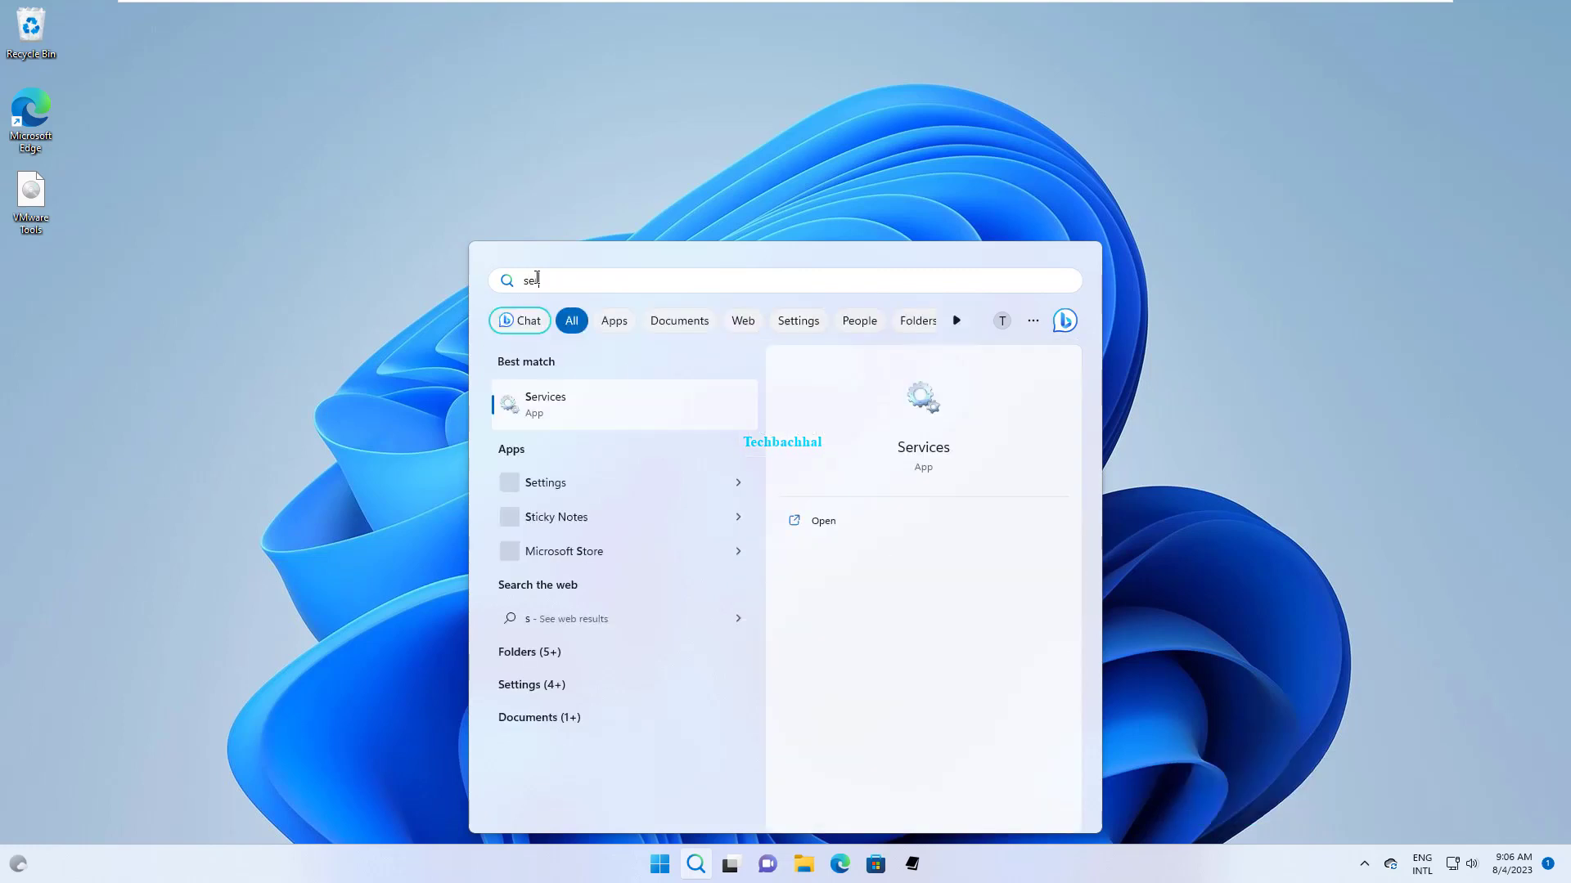
pyautogui.click(558, 416)
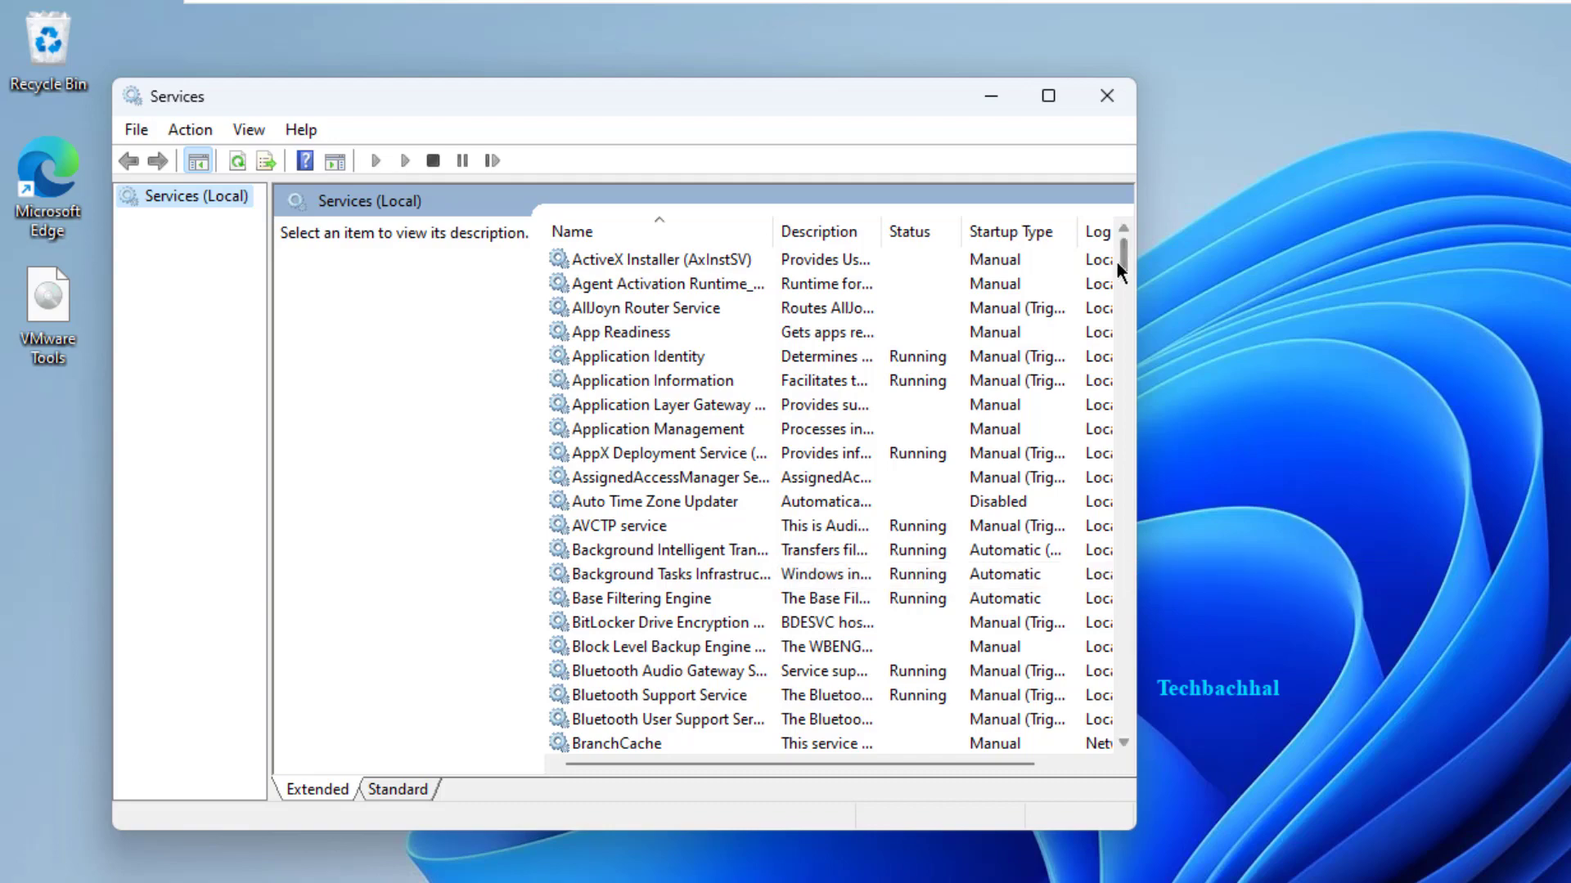
# Set the Netlogon service's startup type to Automatic and start the service, saving the changes and closing Services.
pyautogui.moveTo(1127, 264); pyautogui.dragTo(1104, 443)
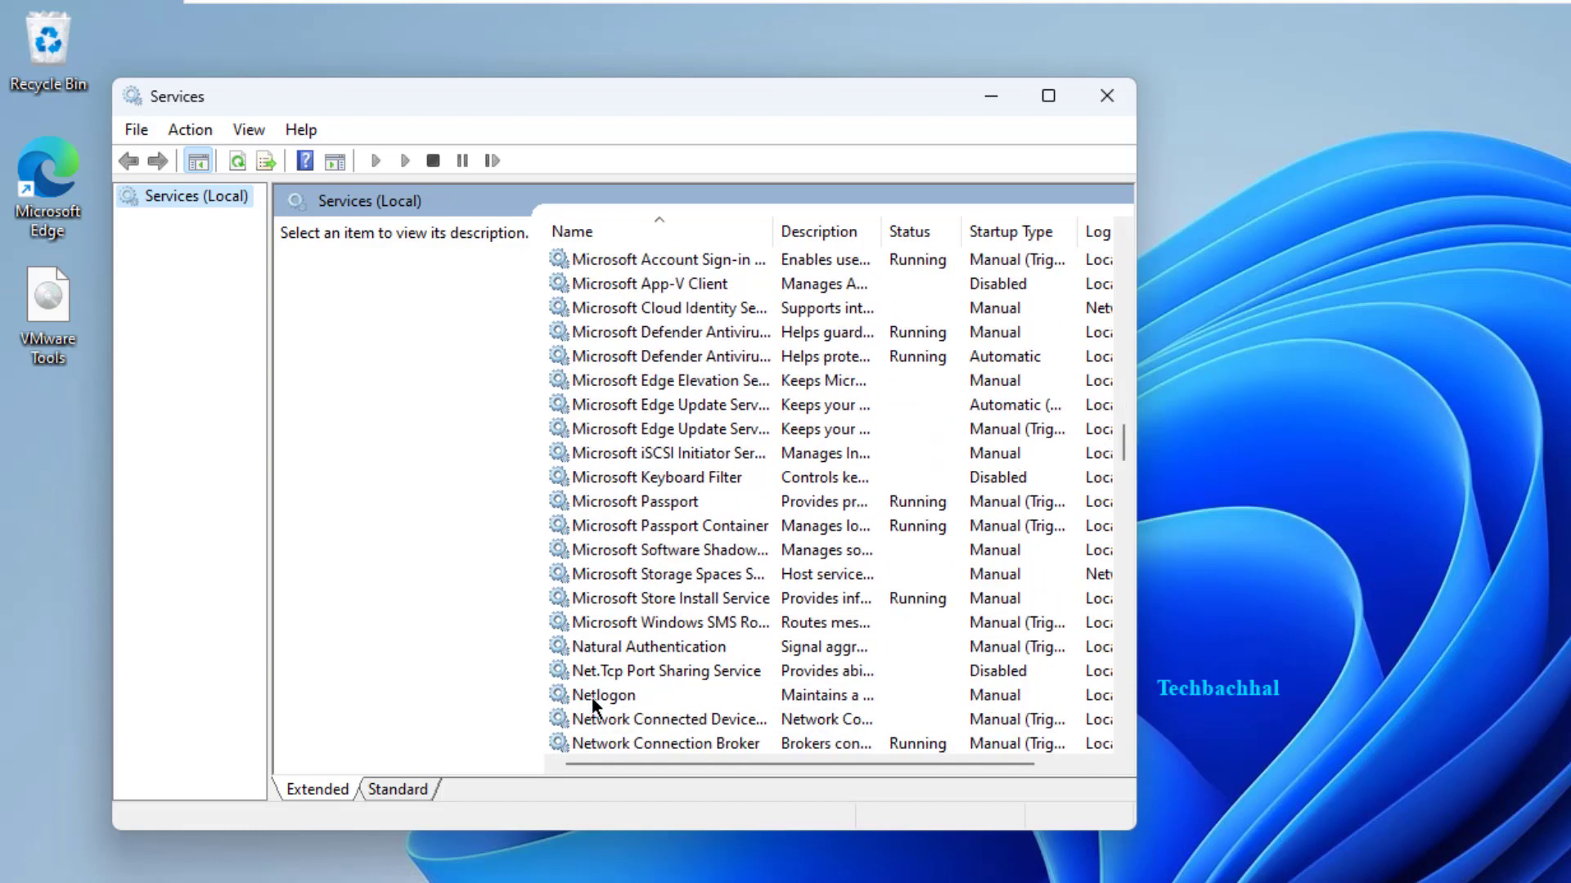
pyautogui.doubleClick(641, 694)
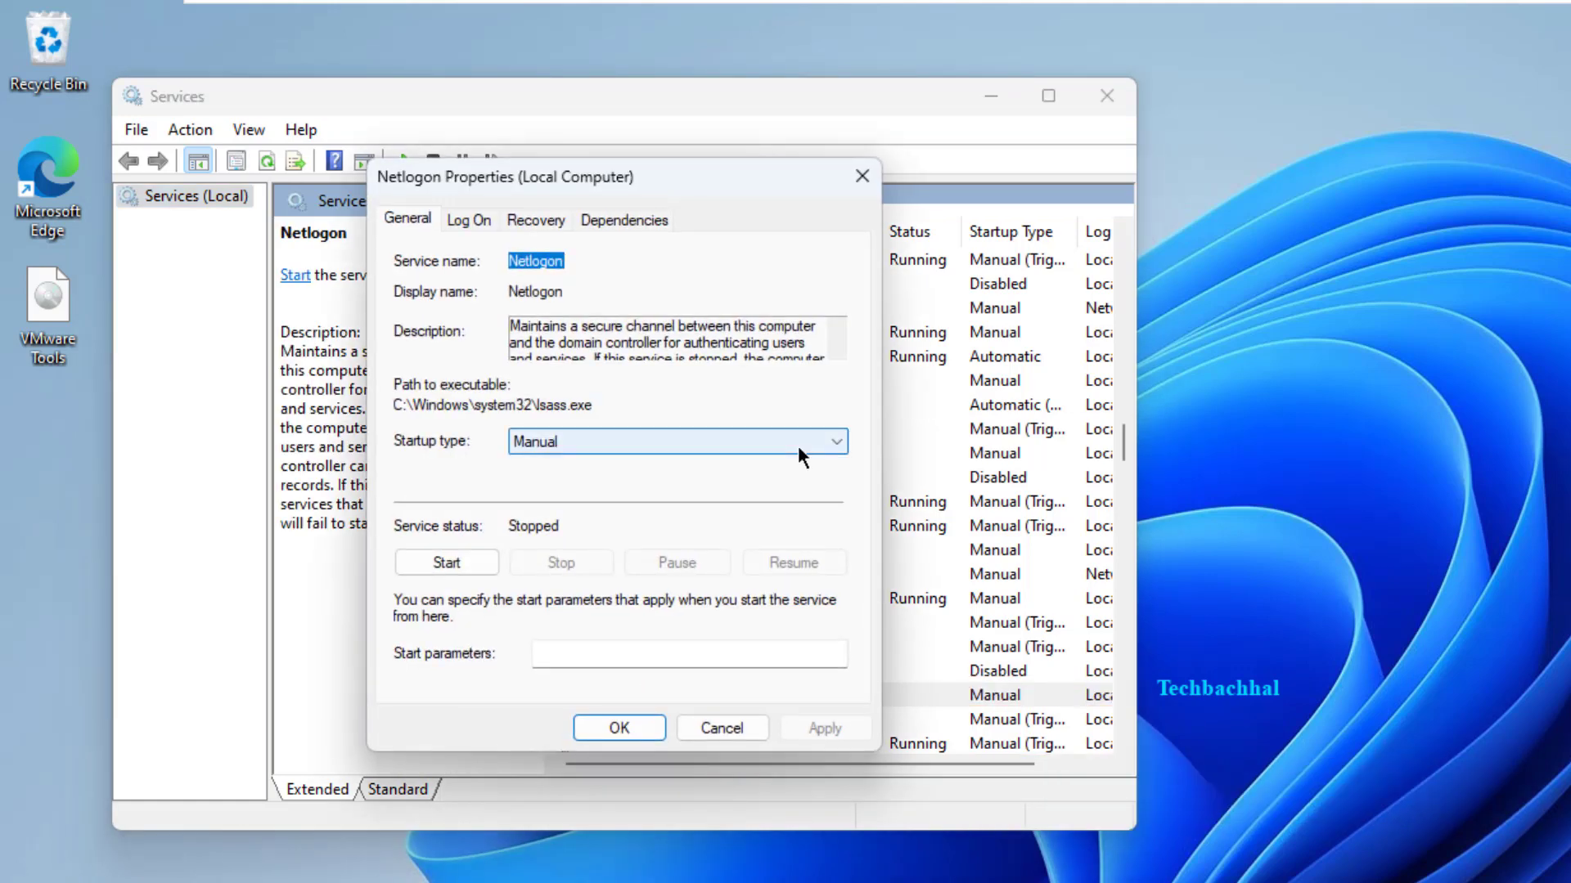
pyautogui.click(798, 447)
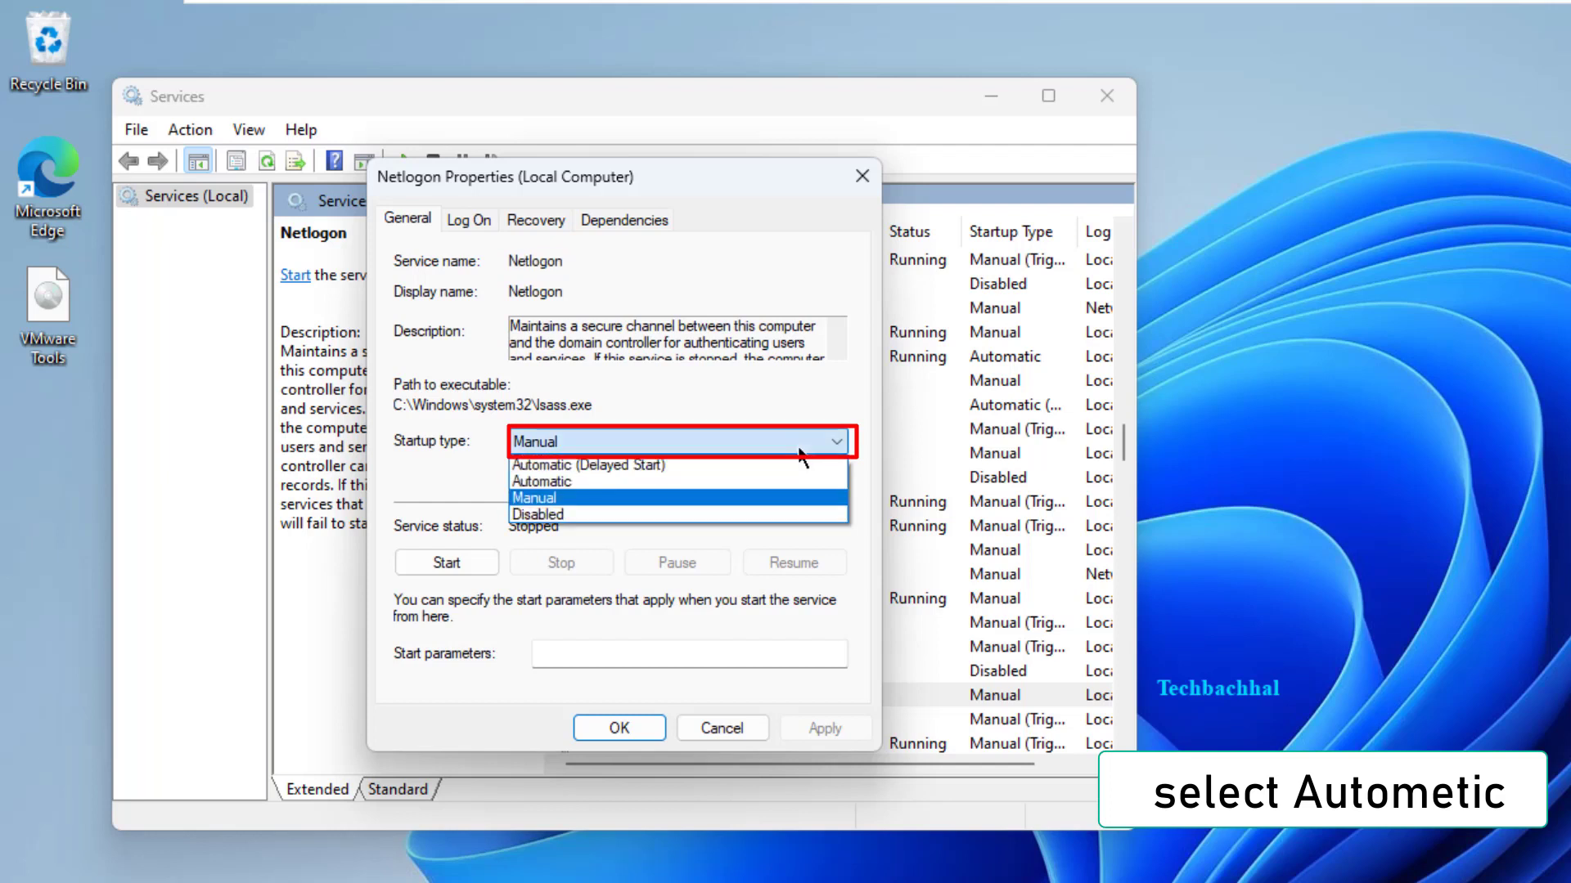
pyautogui.click(573, 485)
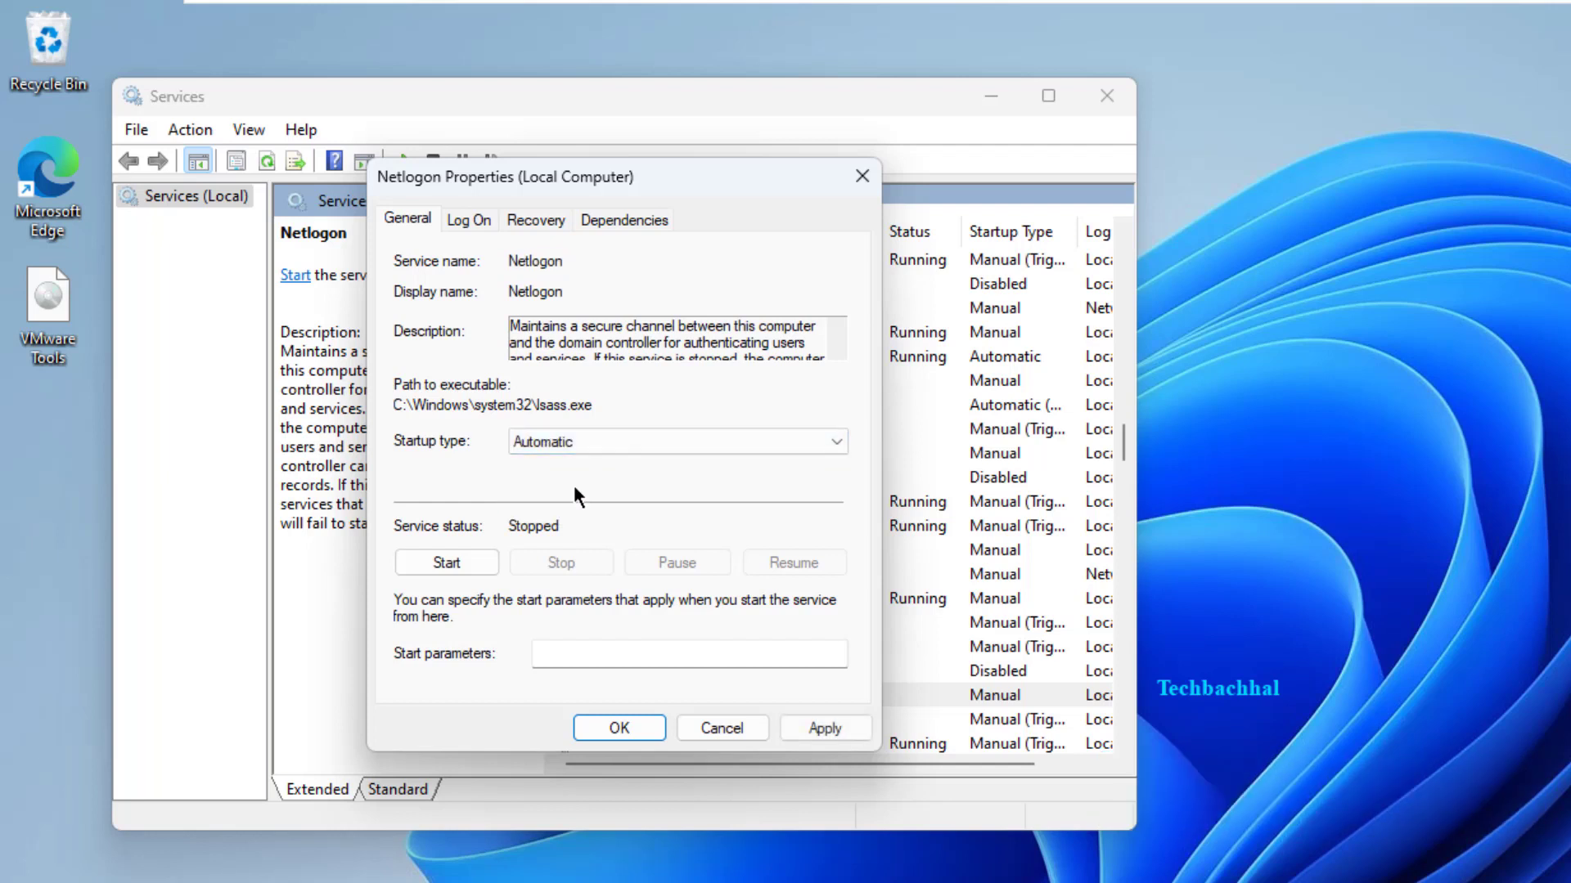
pyautogui.click(464, 564)
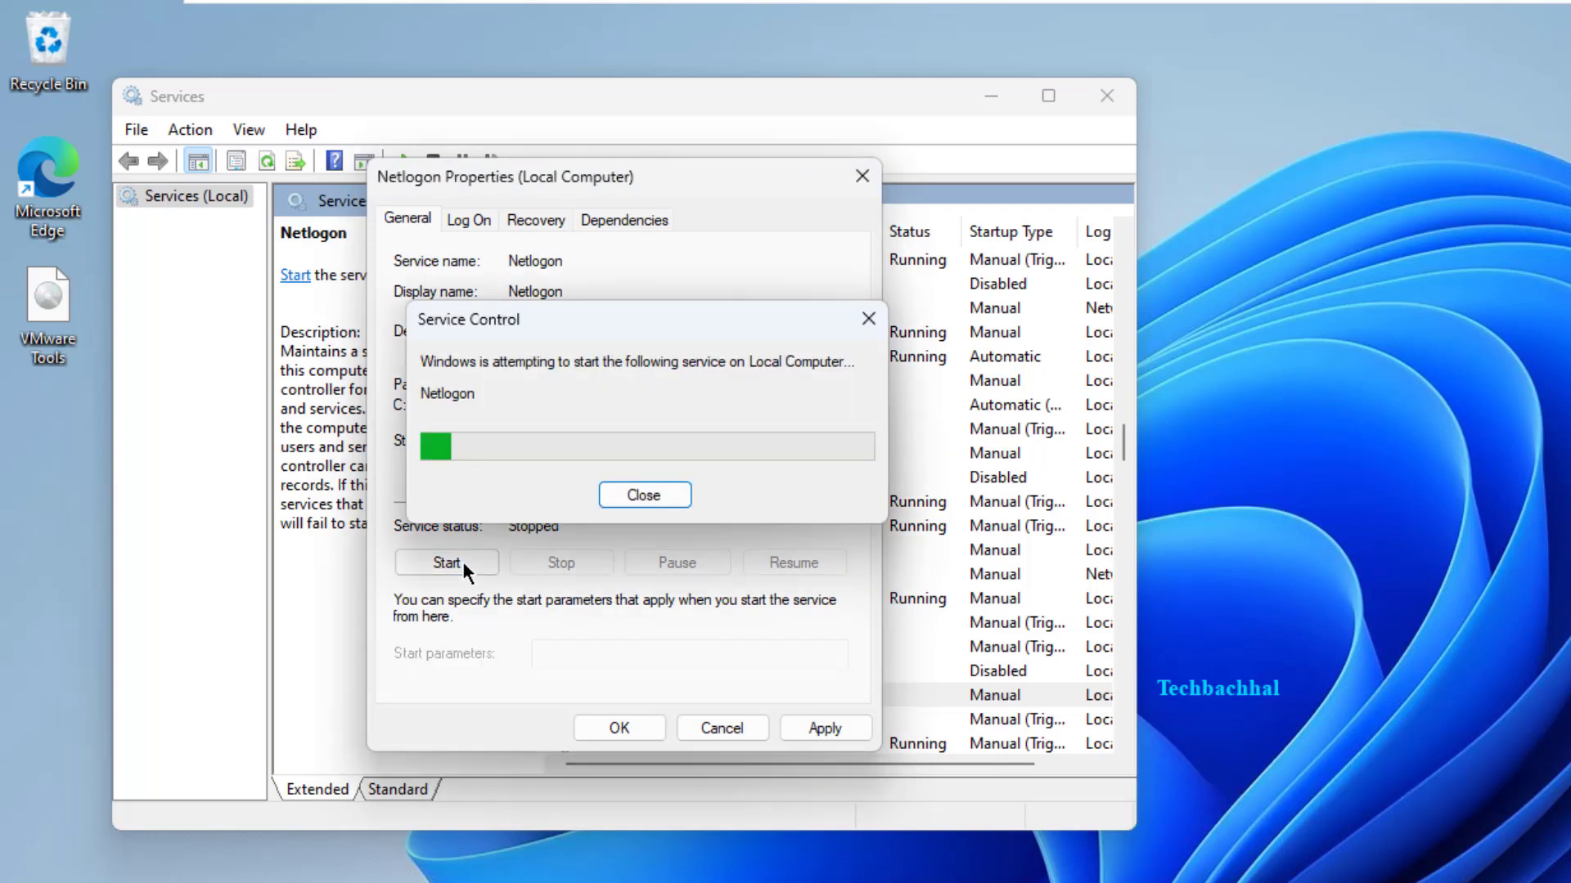
pyautogui.click(819, 726)
pyautogui.click(638, 727)
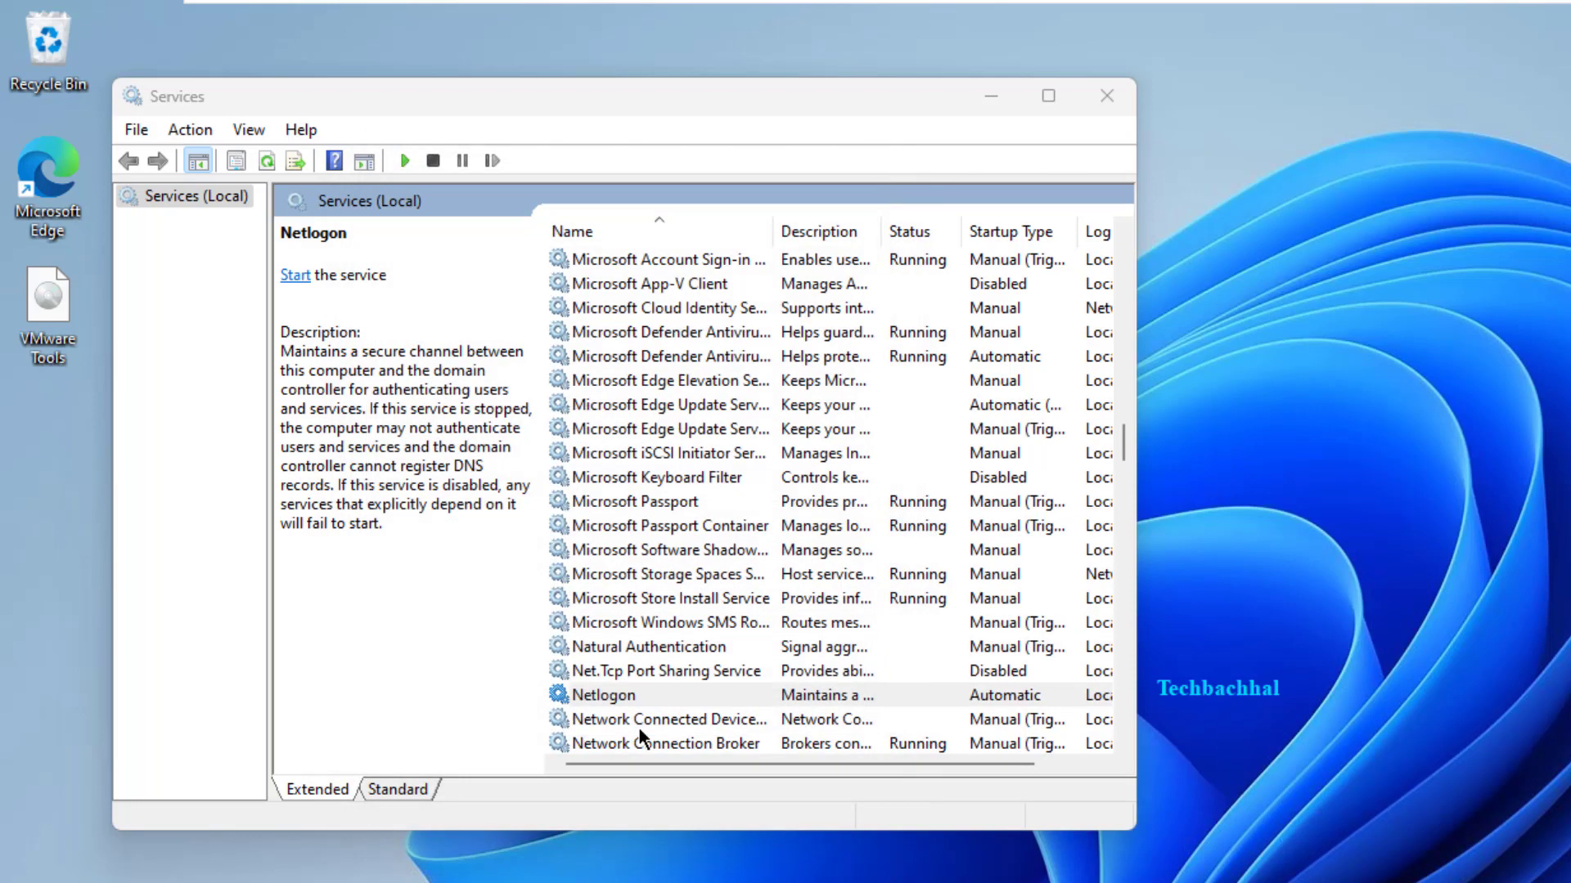
pyautogui.click(1105, 92)
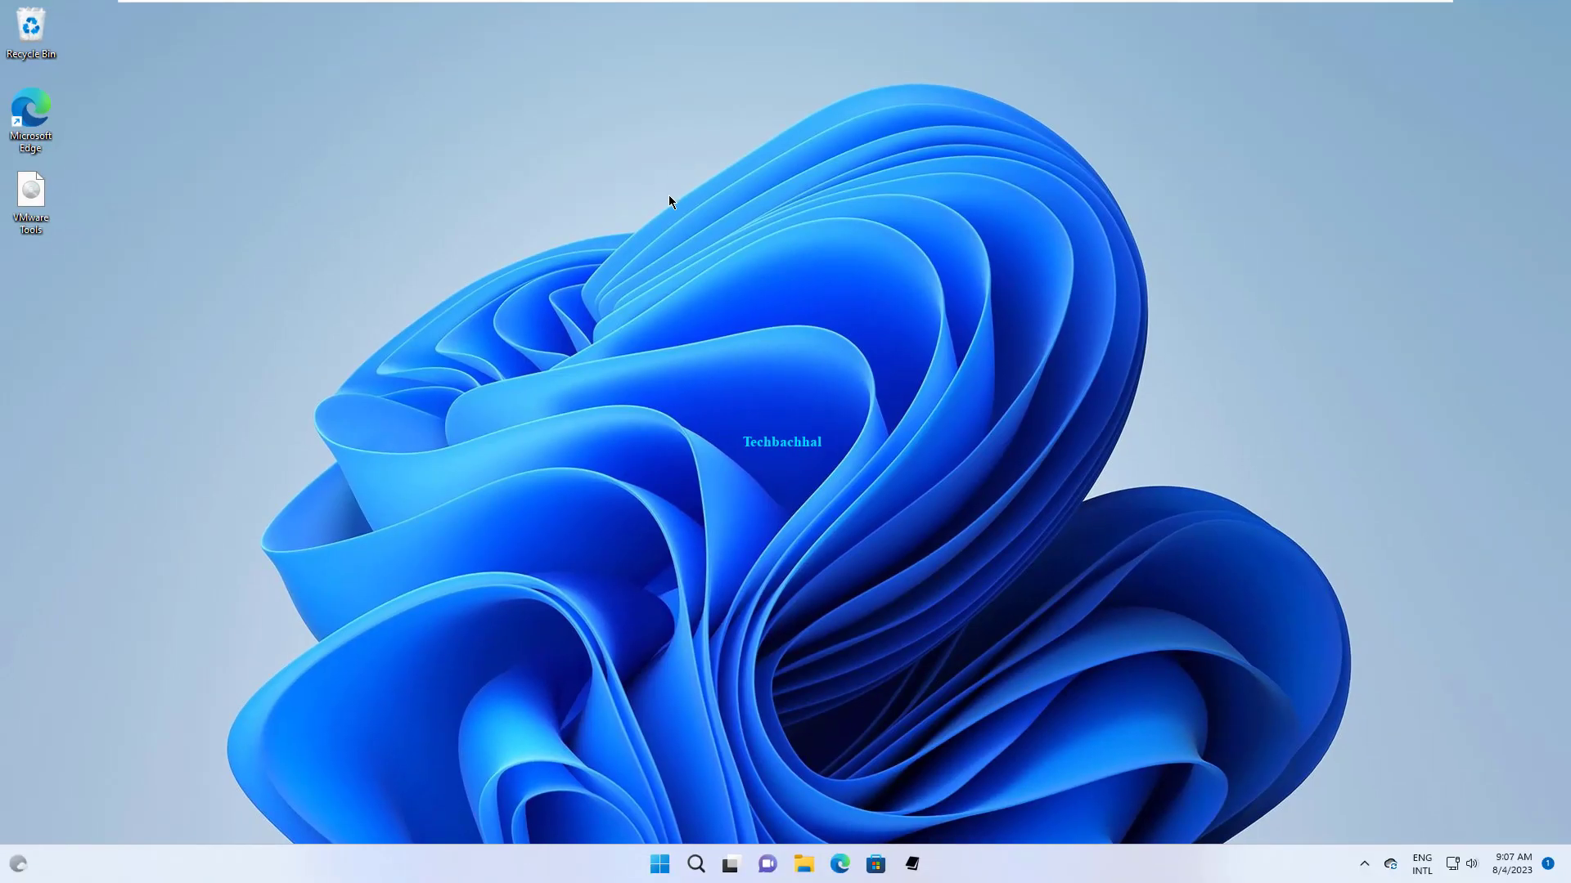
# Switch to Windows Settings and open the advanced network settings under Network & internet.
pyautogui.click(696, 867)
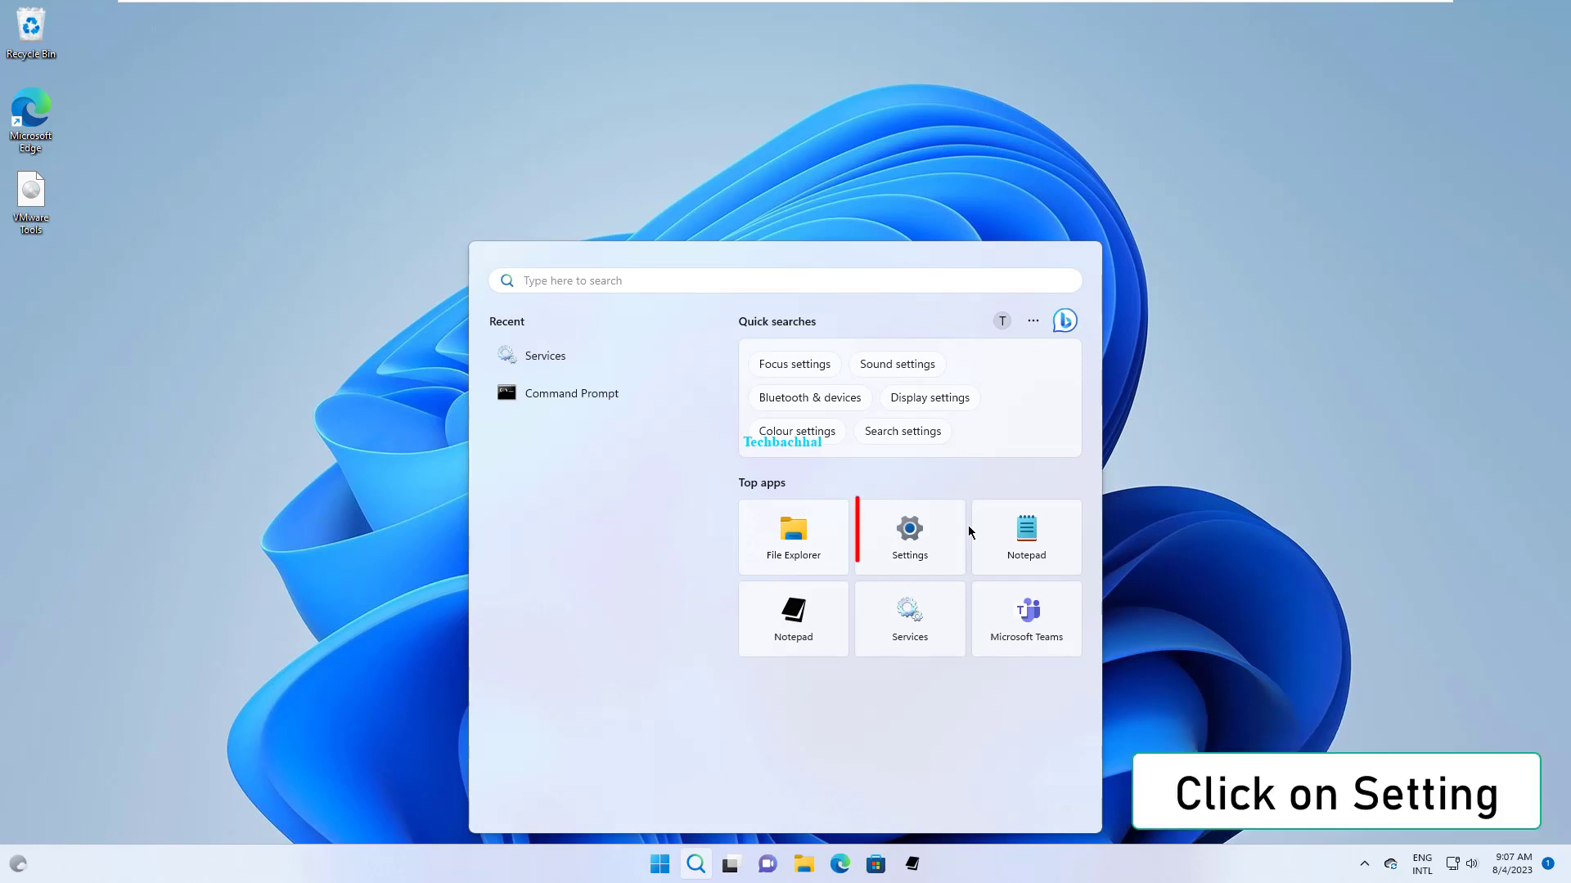
pyautogui.click(902, 547)
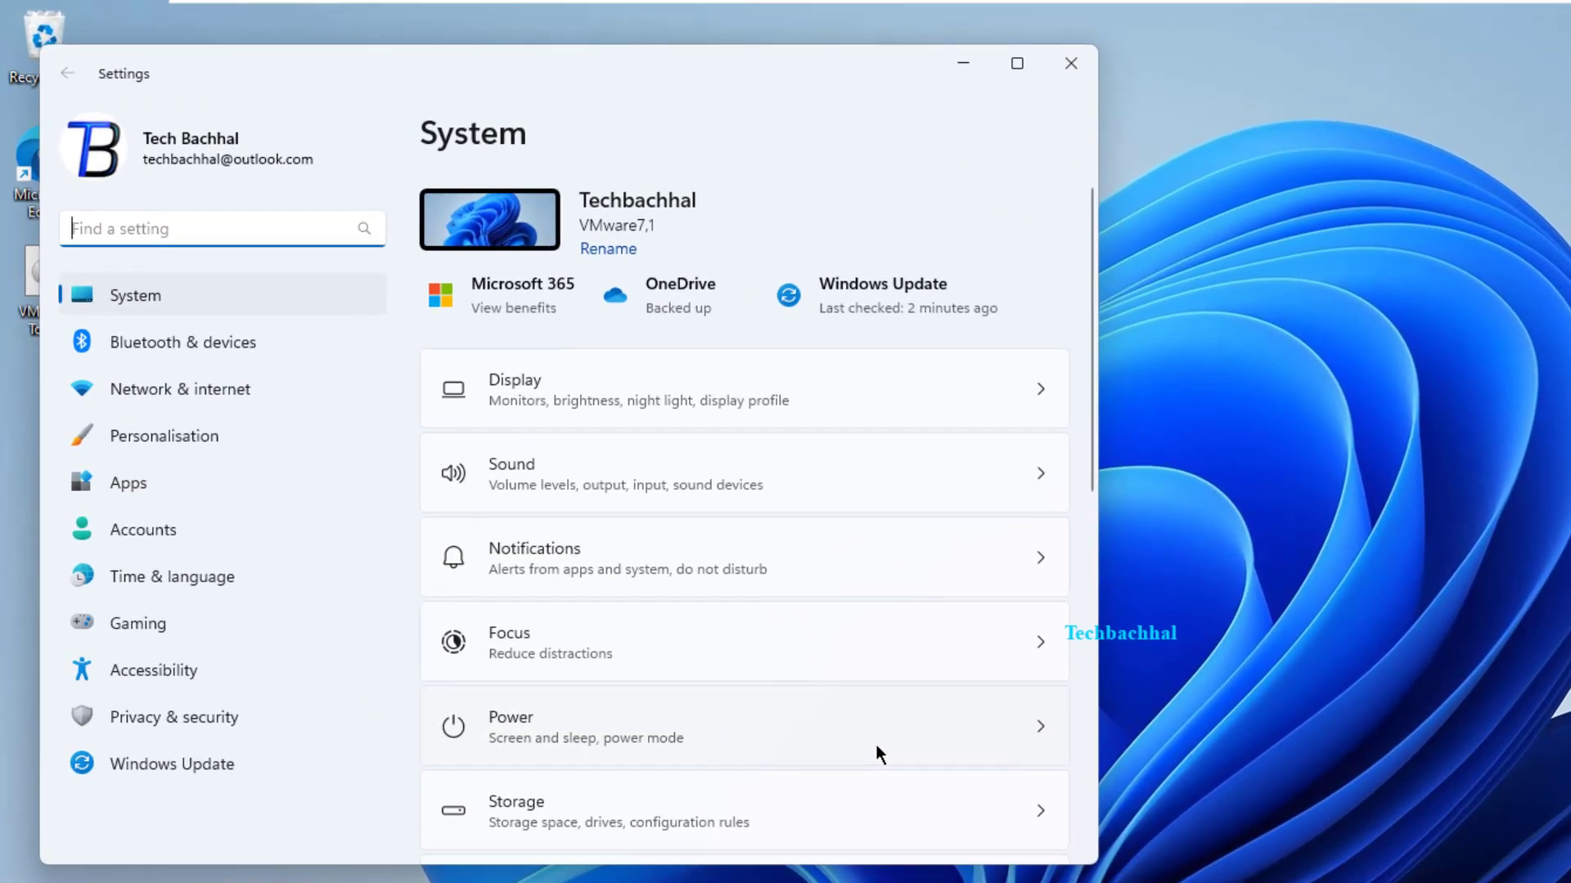
pyautogui.click(180, 386)
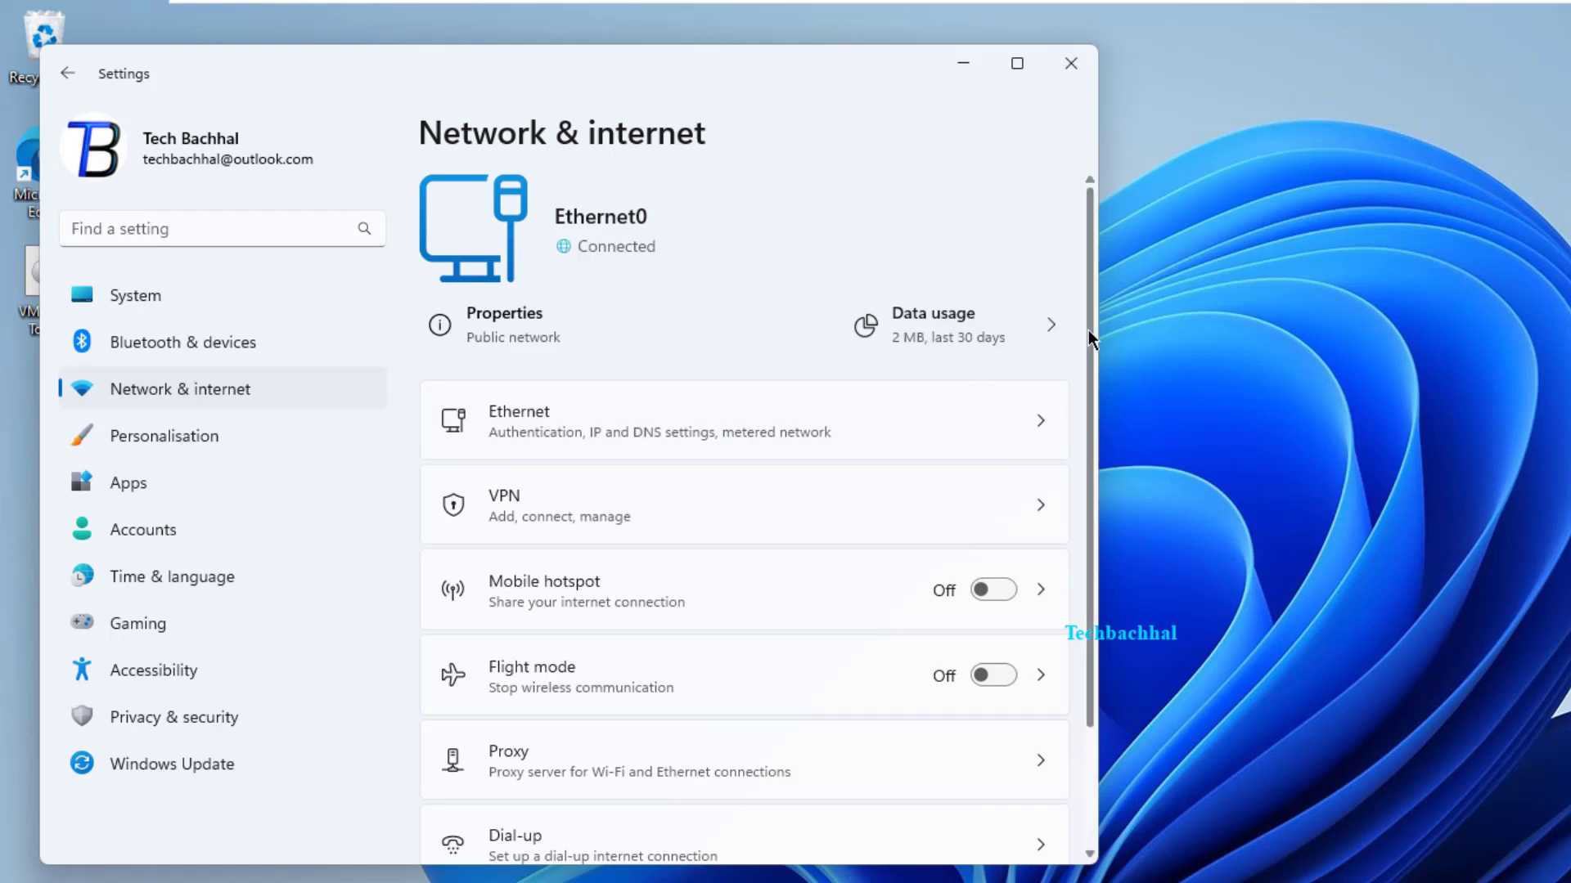
pyautogui.moveTo(1091, 340); pyautogui.dragTo(1076, 518)
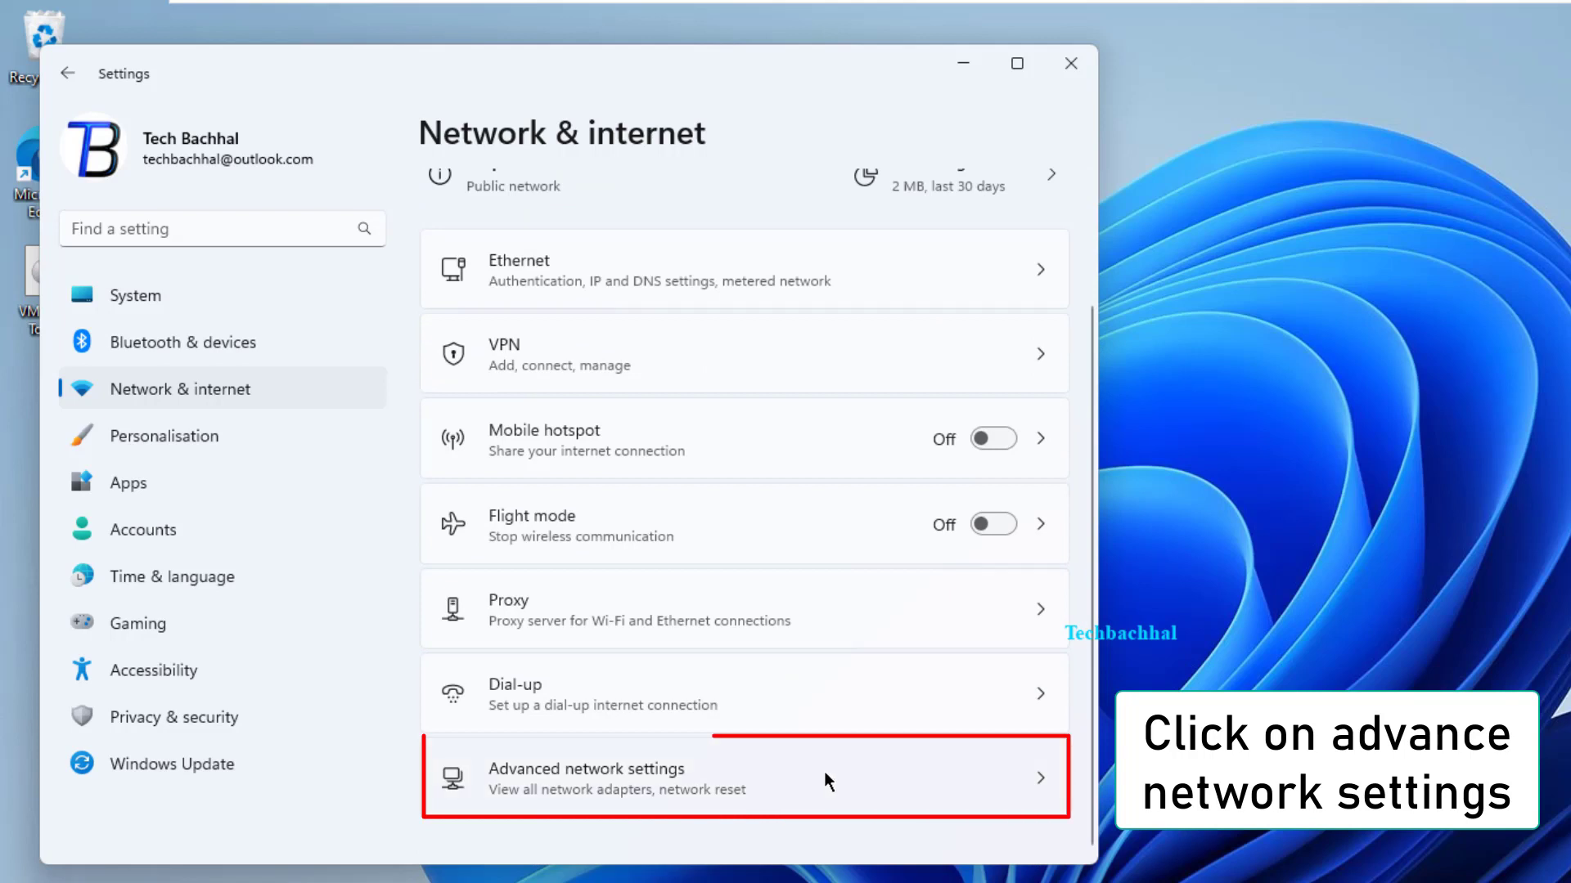
pyautogui.click(692, 782)
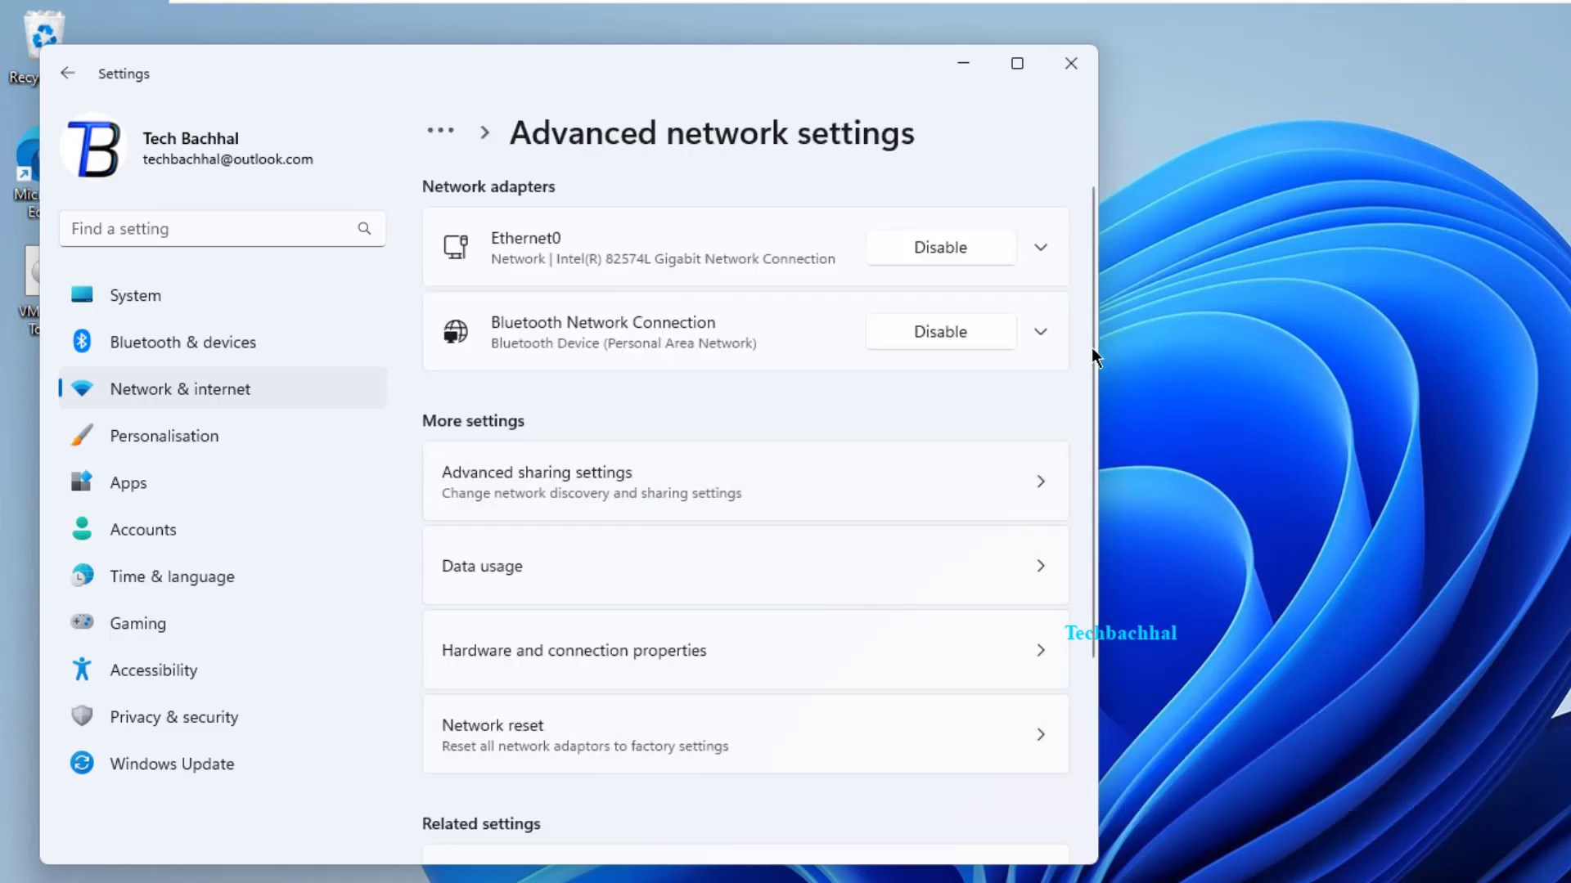
# Run a network reset from the advanced network settings and confirm it.
pyautogui.moveTo(1092, 347); pyautogui.dragTo(947, 547)
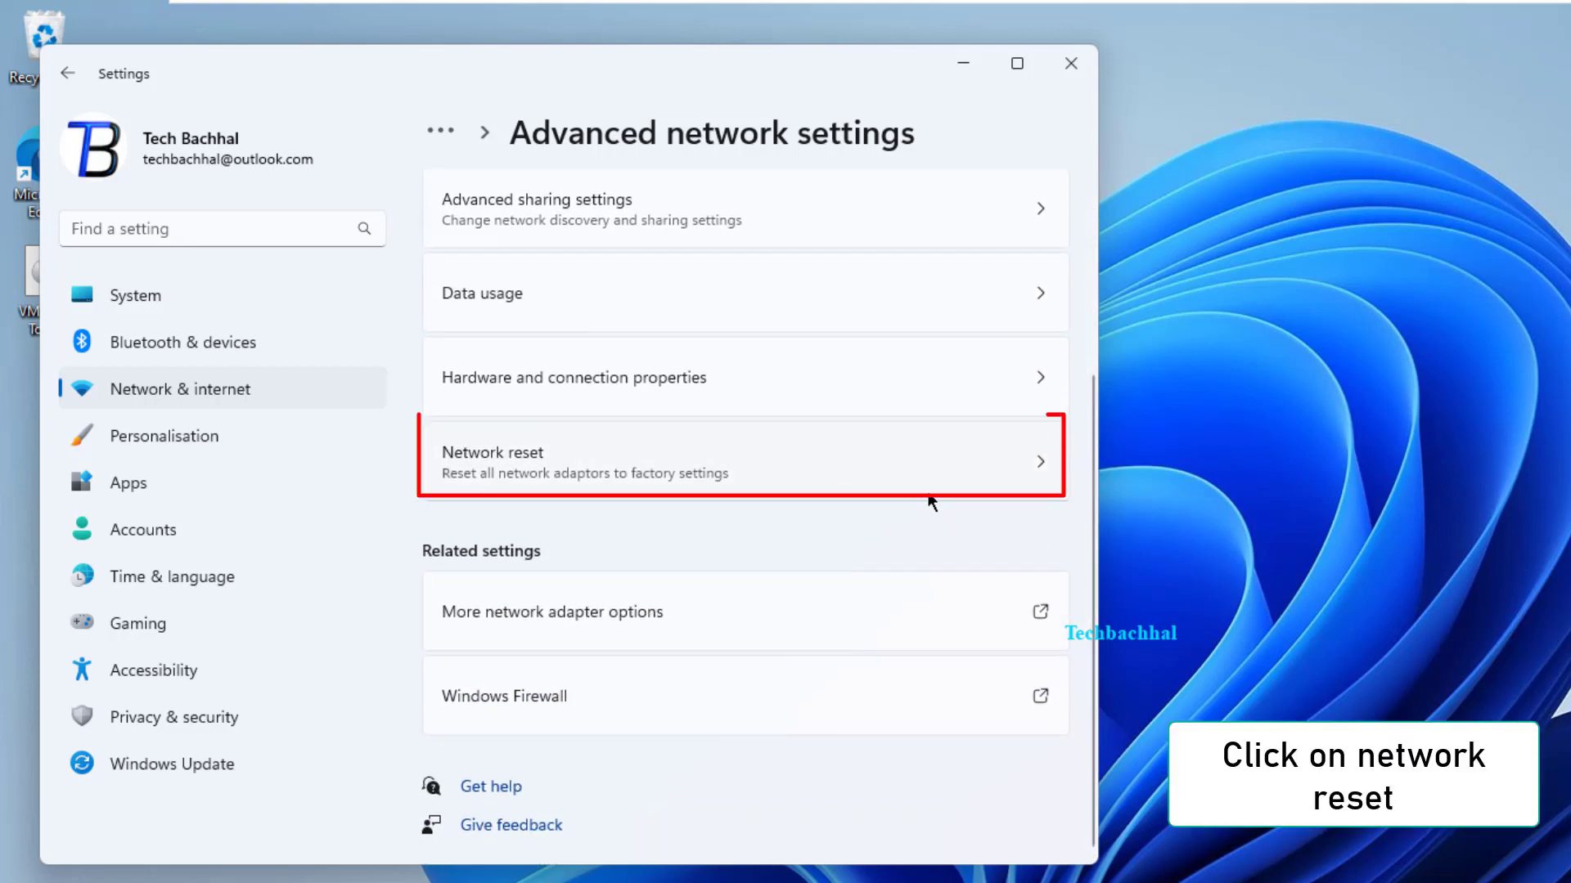
pyautogui.click(959, 464)
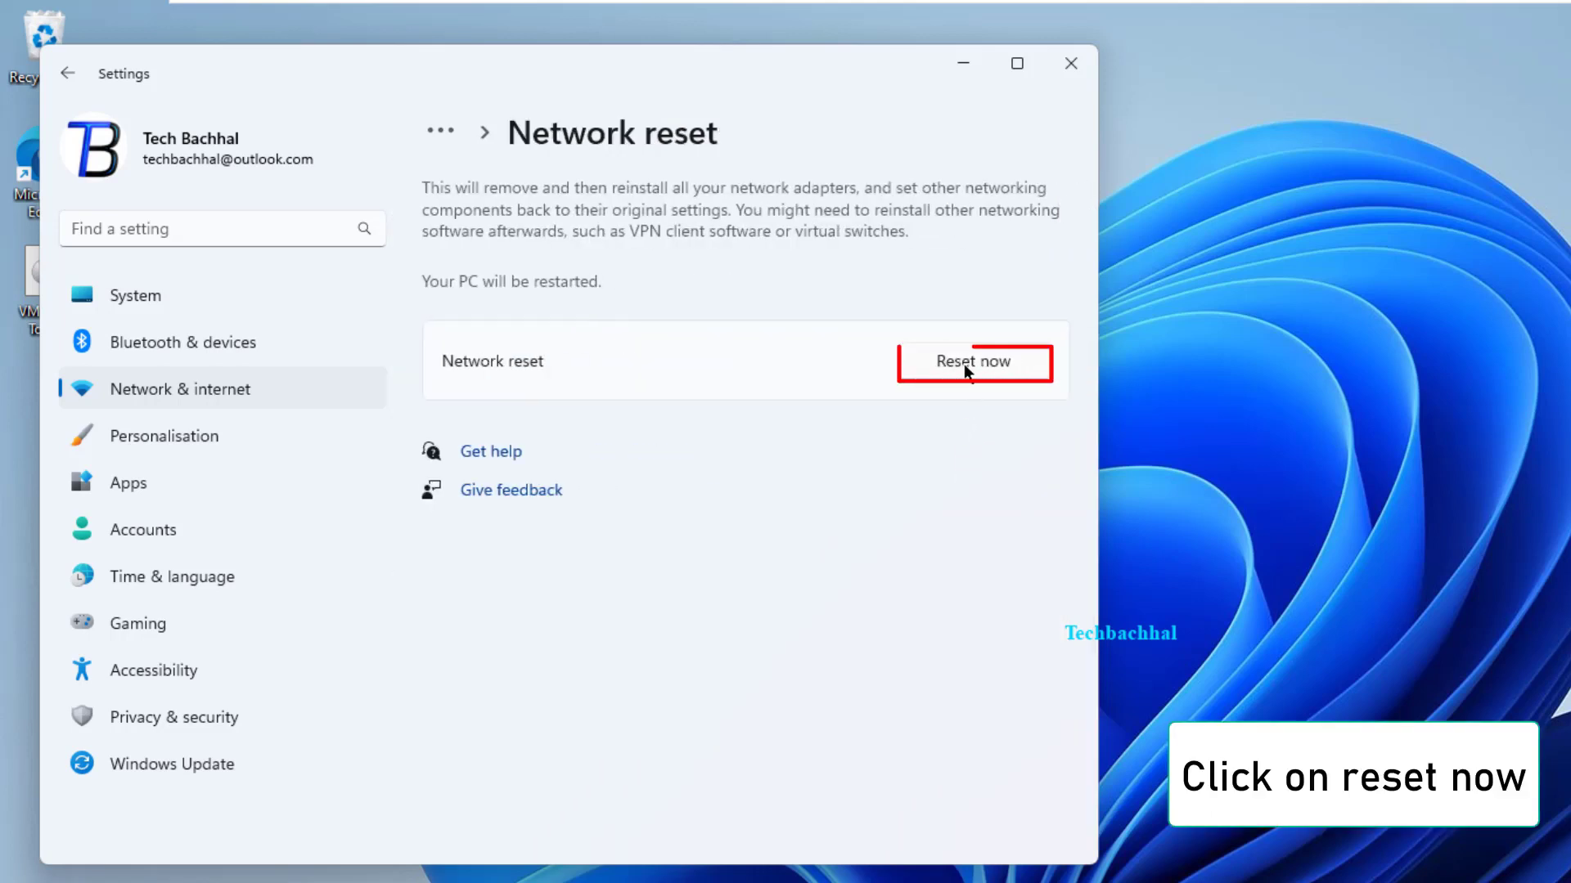
pyautogui.click(972, 367)
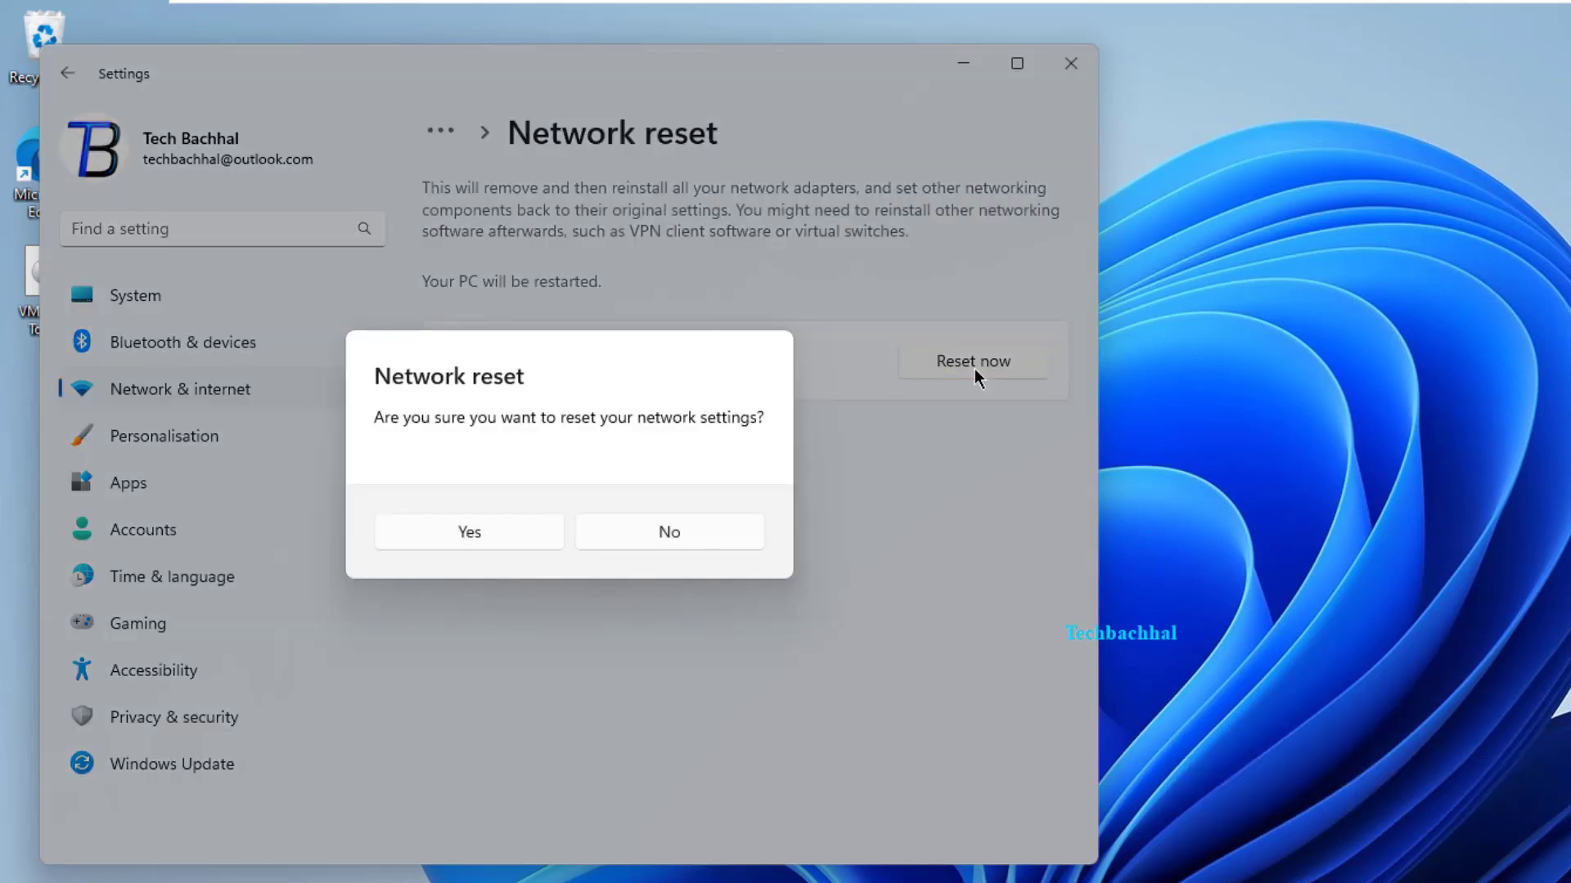
pyautogui.click(487, 537)
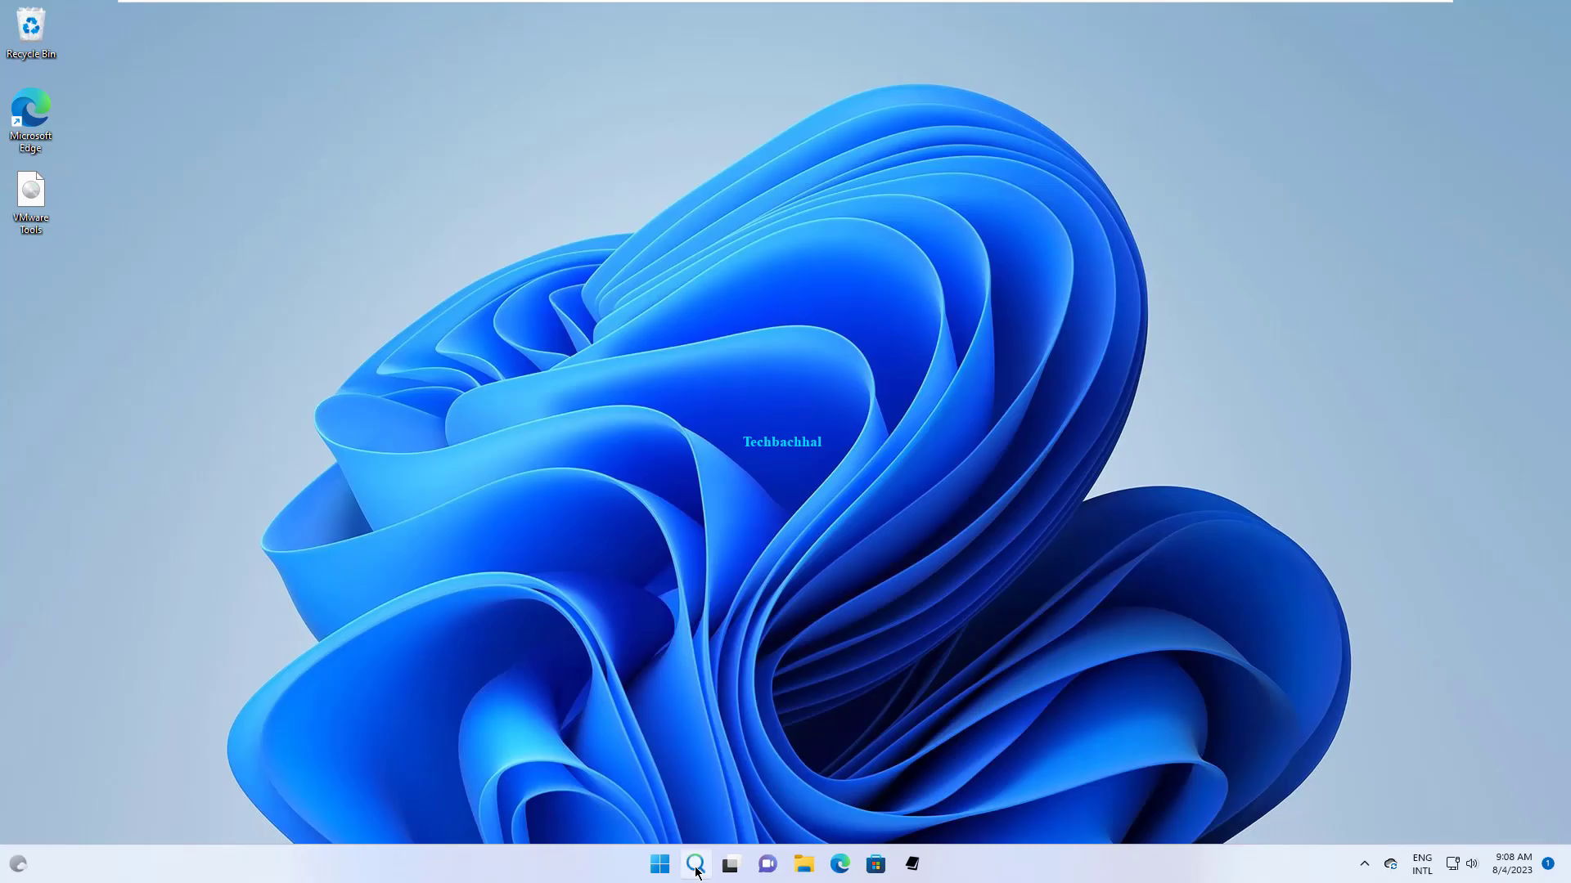
# Search Windows for the Registry Editor, open it and allow it to make changes to the device.
pyautogui.click(694, 865)
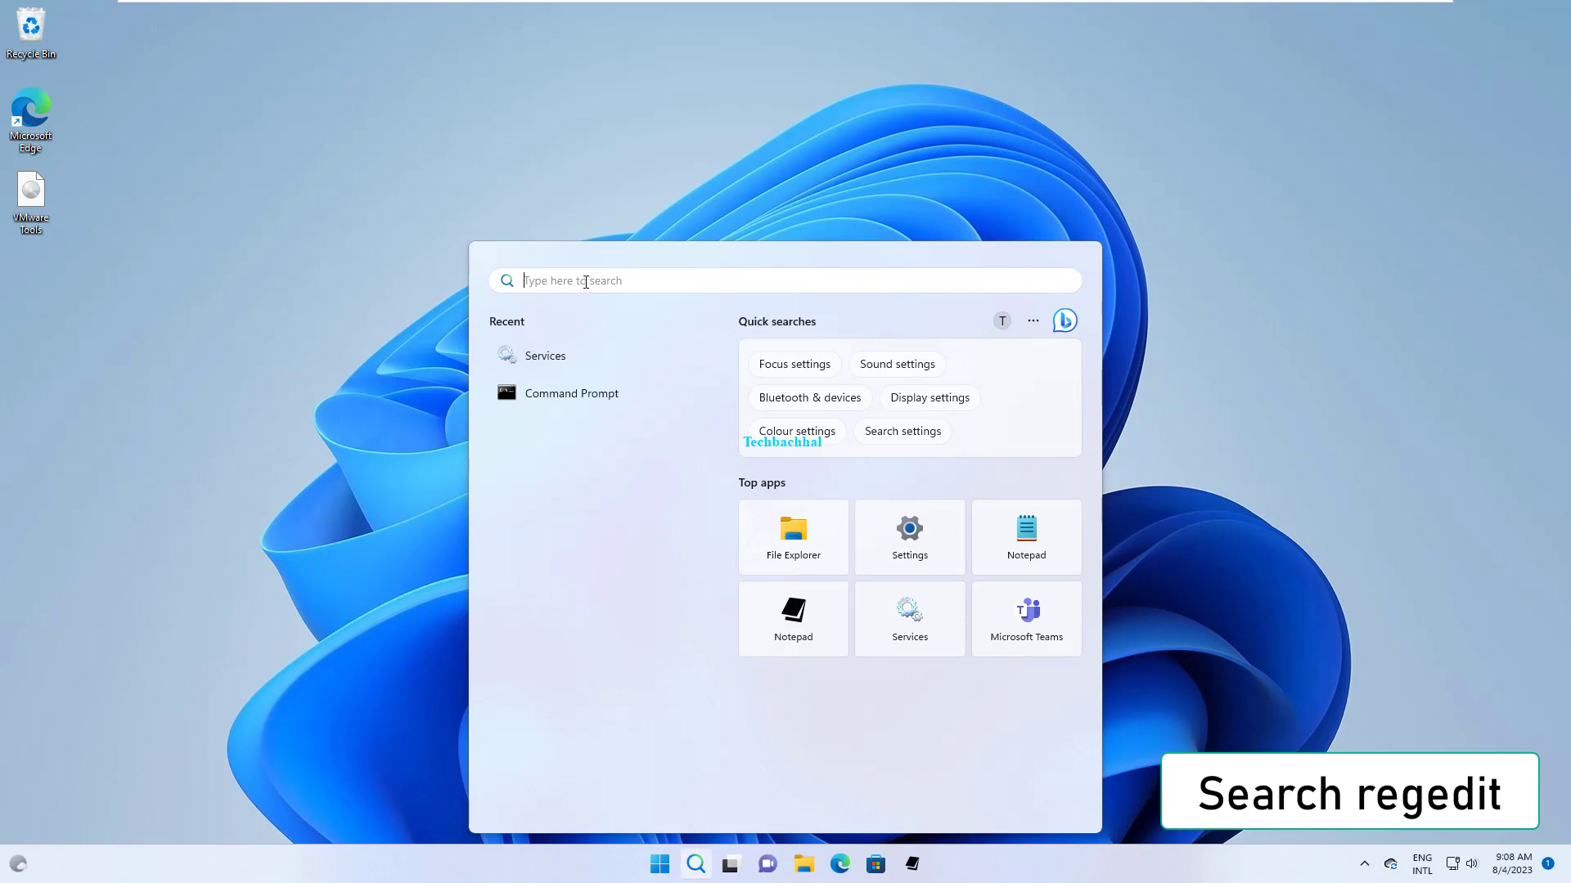
pyautogui.write('reg')
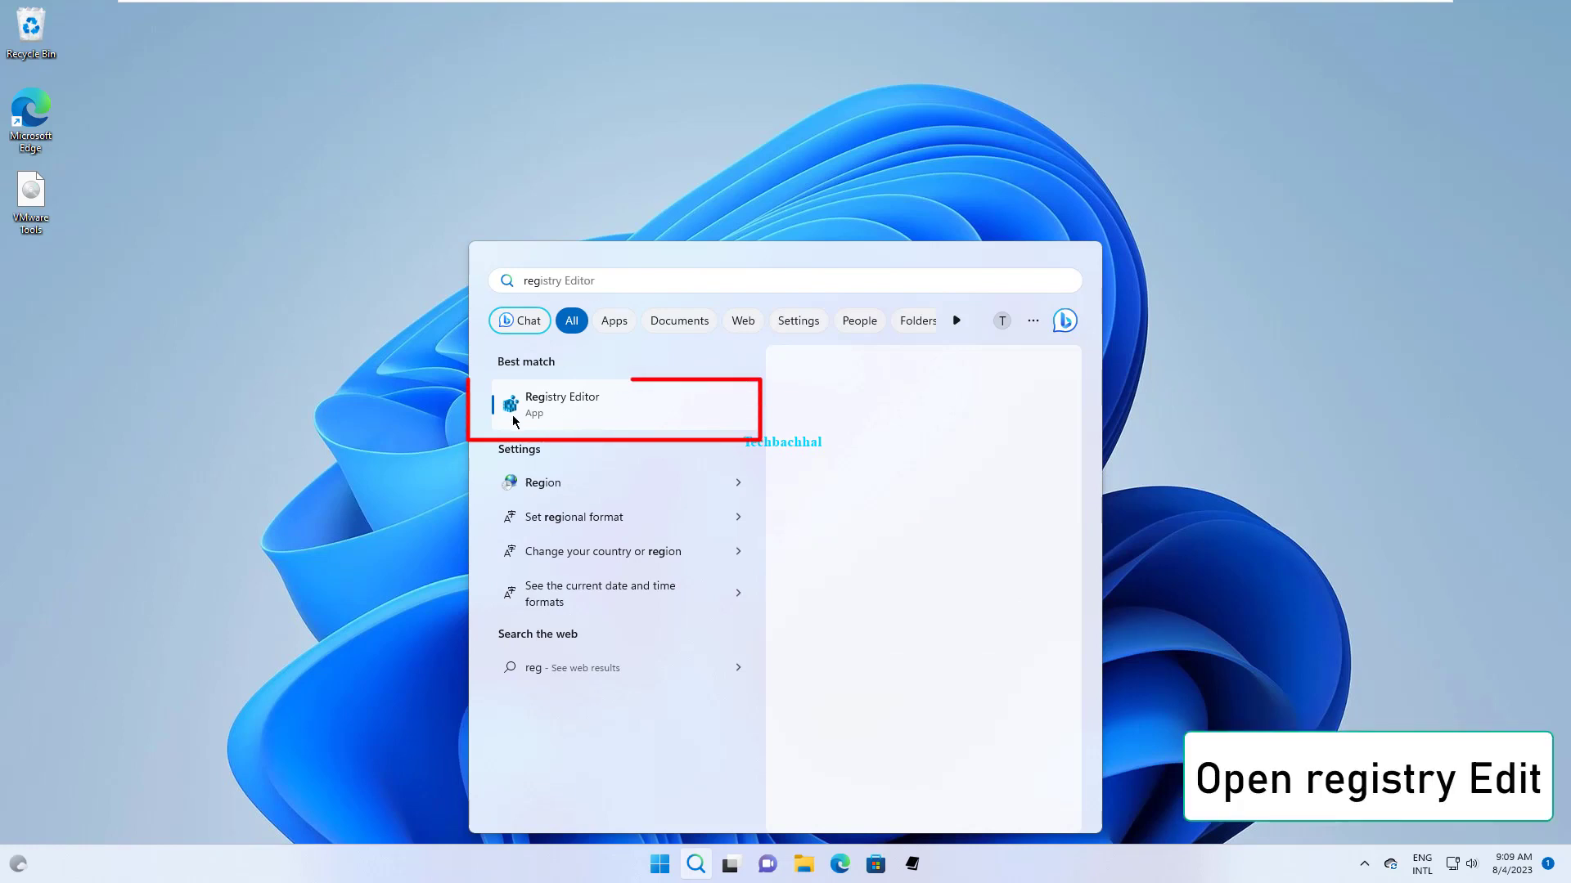
pyautogui.click(574, 403)
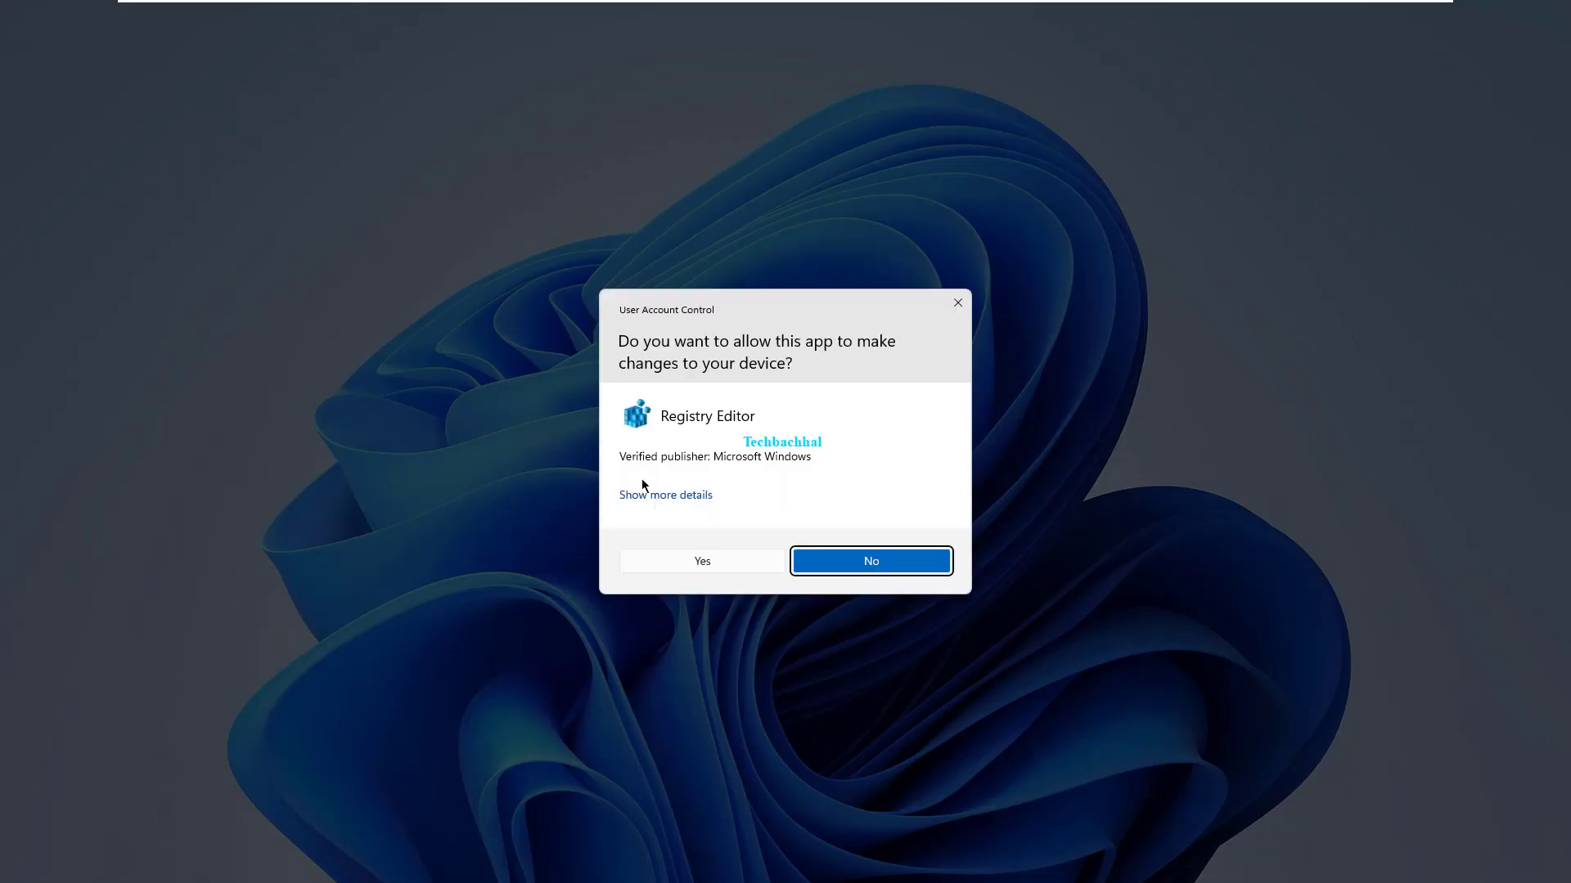
pyautogui.click(691, 561)
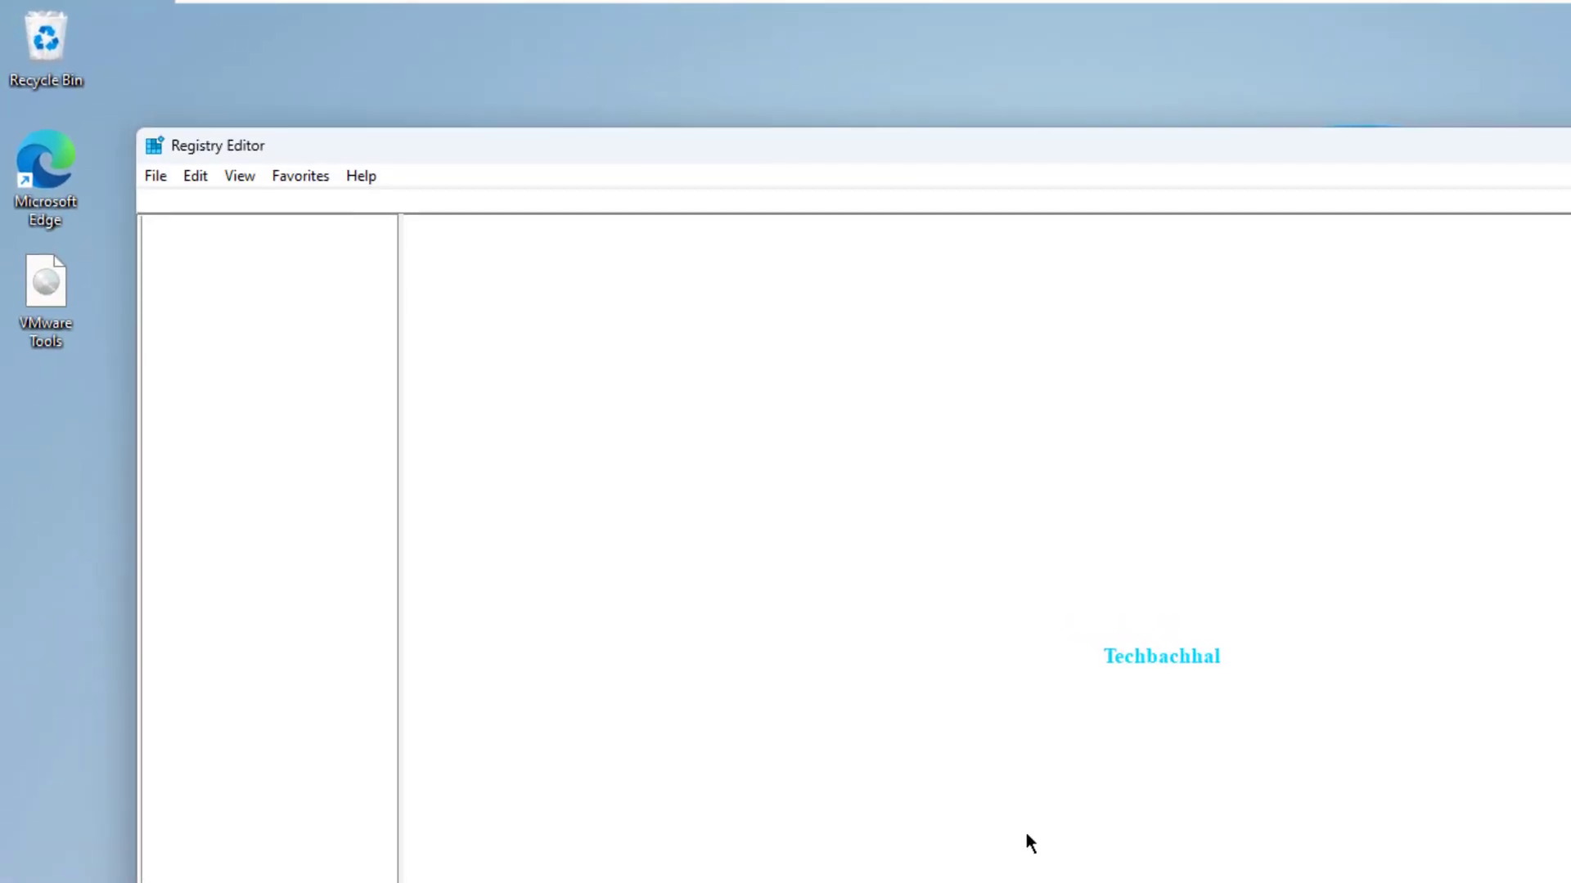
# Open the registry key HKEY_LOCAL_MACHINE\SYSTEM\CurrentControlSet\Services\Netlogon\Parameters.
pyautogui.click(172, 297)
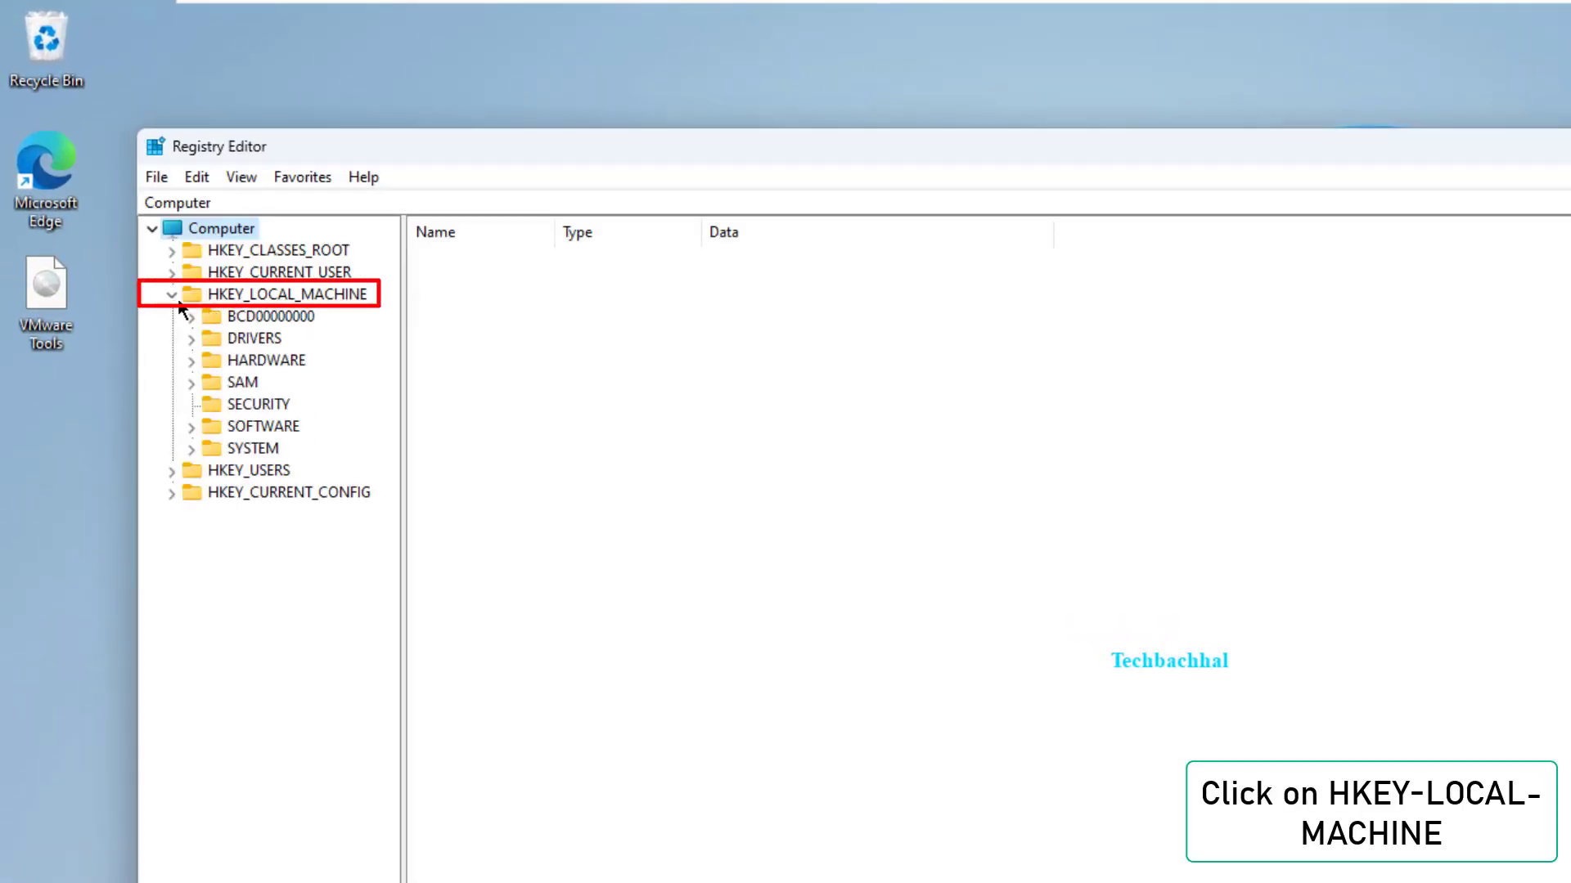
pyautogui.click(191, 448)
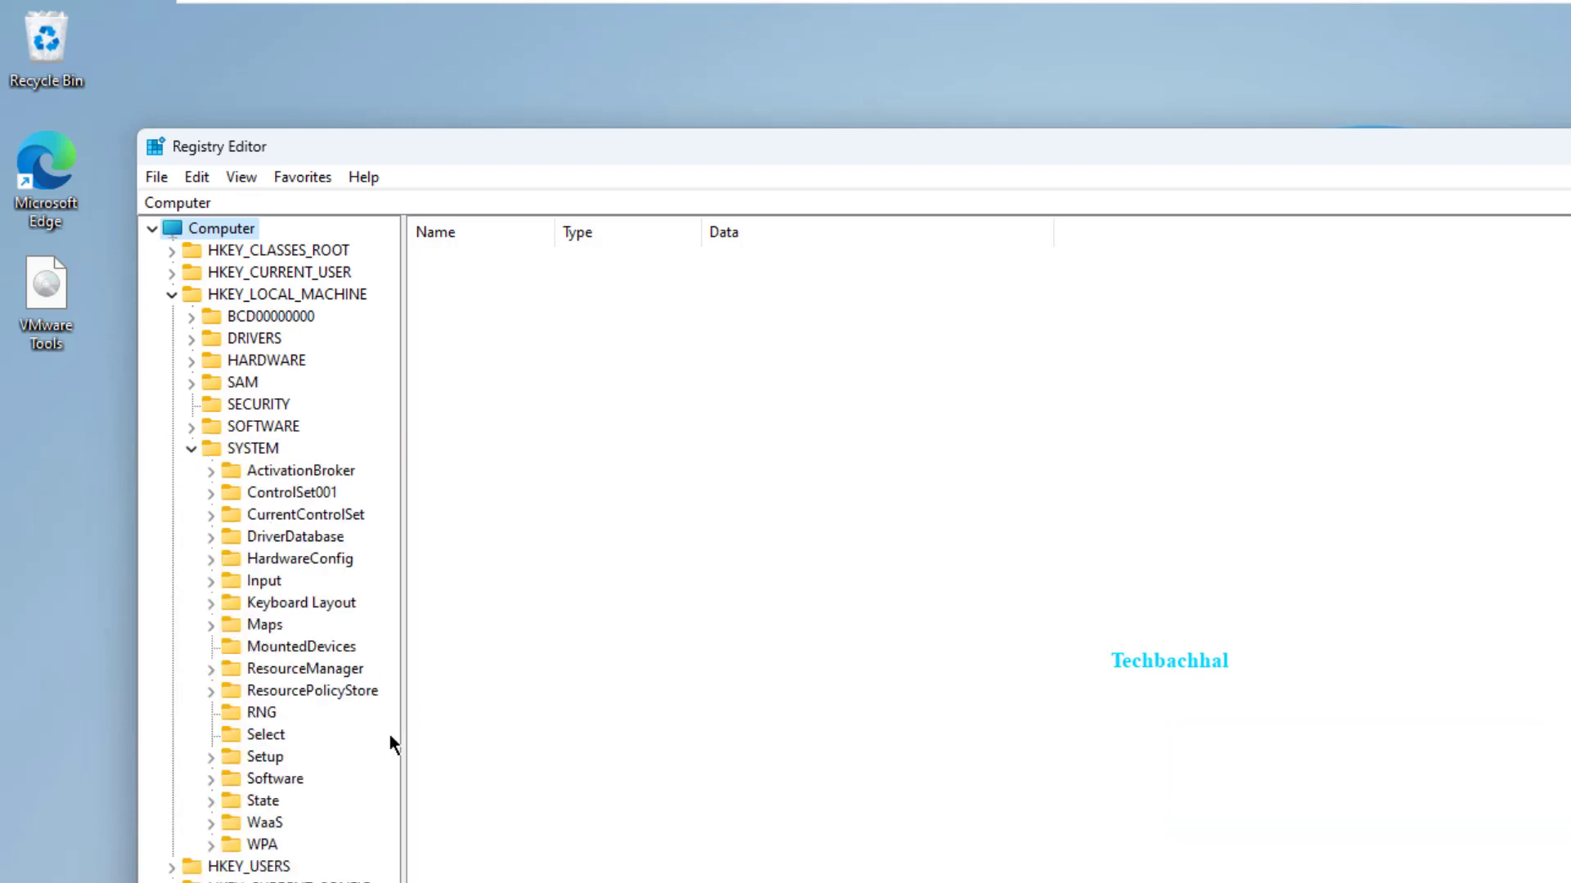
pyautogui.click(211, 517)
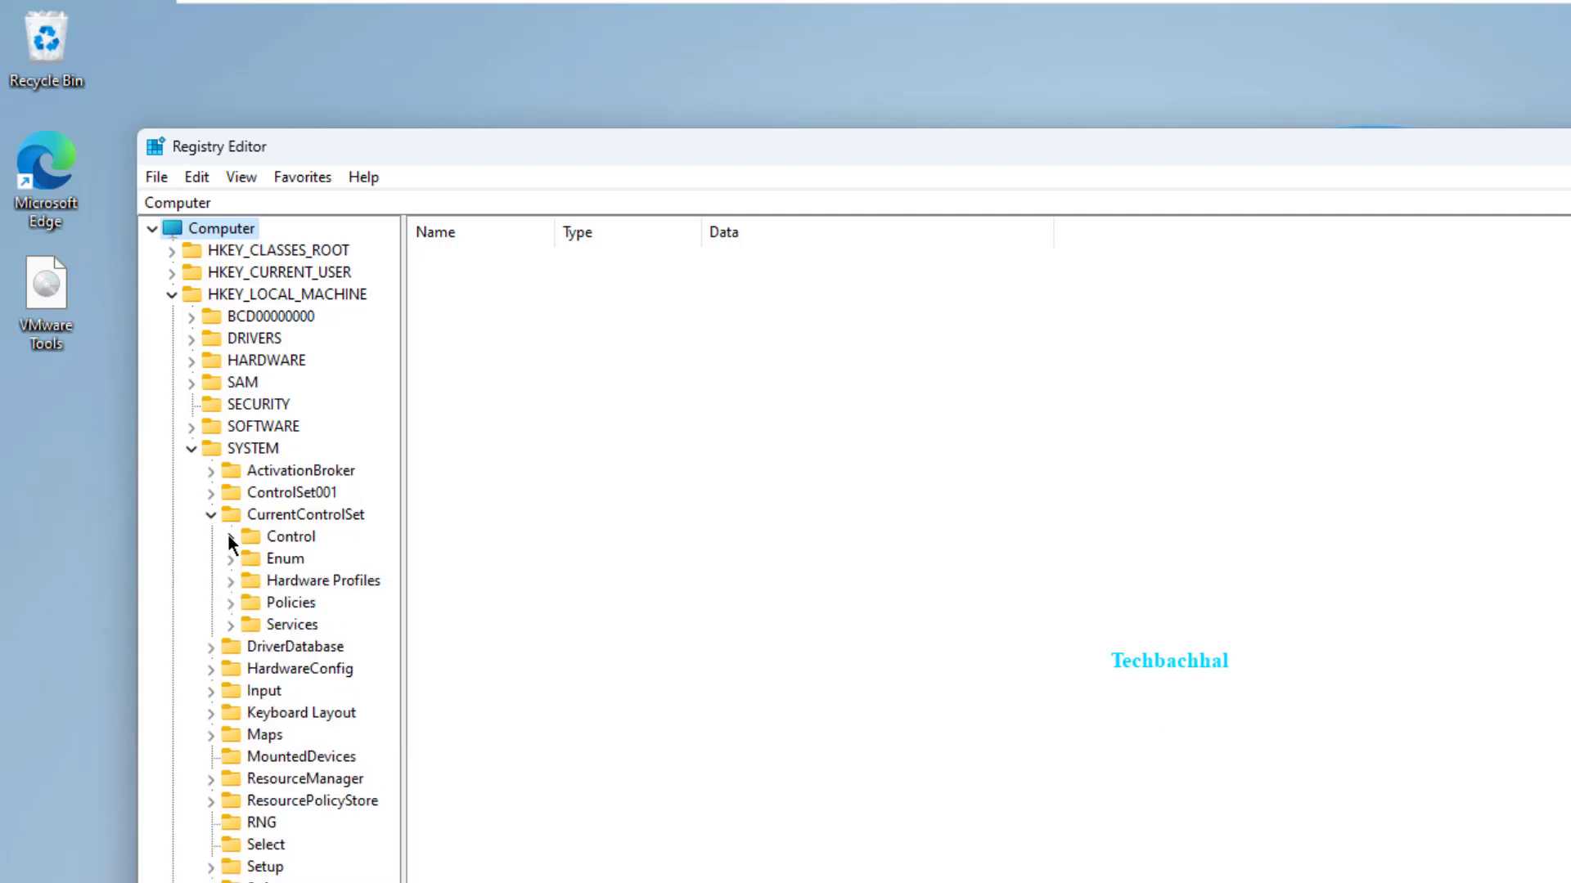
pyautogui.click(232, 625)
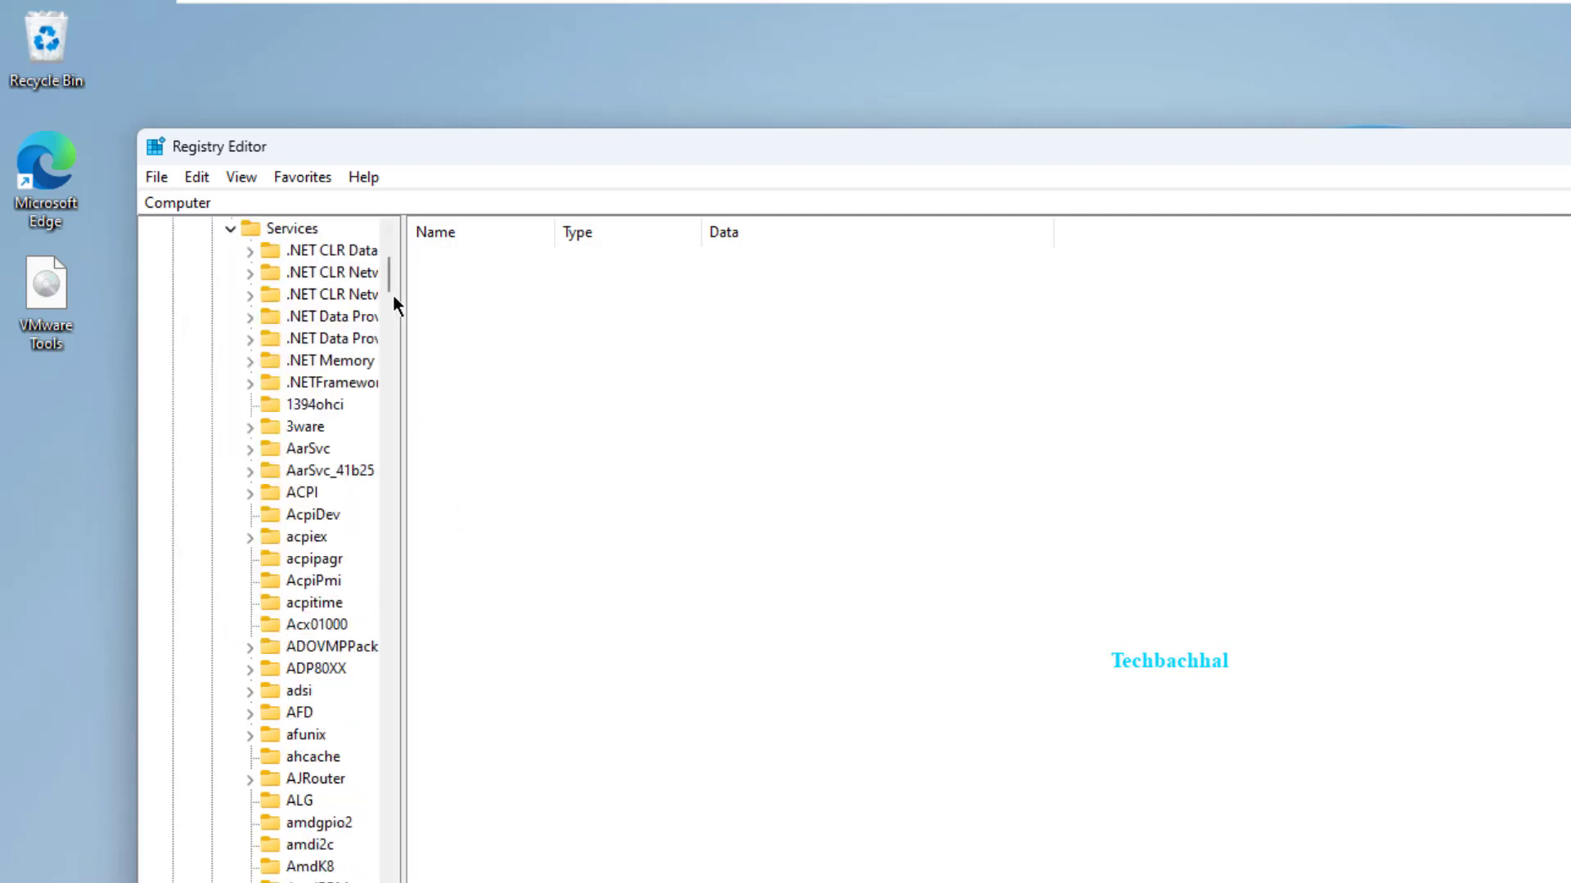
pyautogui.moveTo(386, 281); pyautogui.dragTo(417, 627)
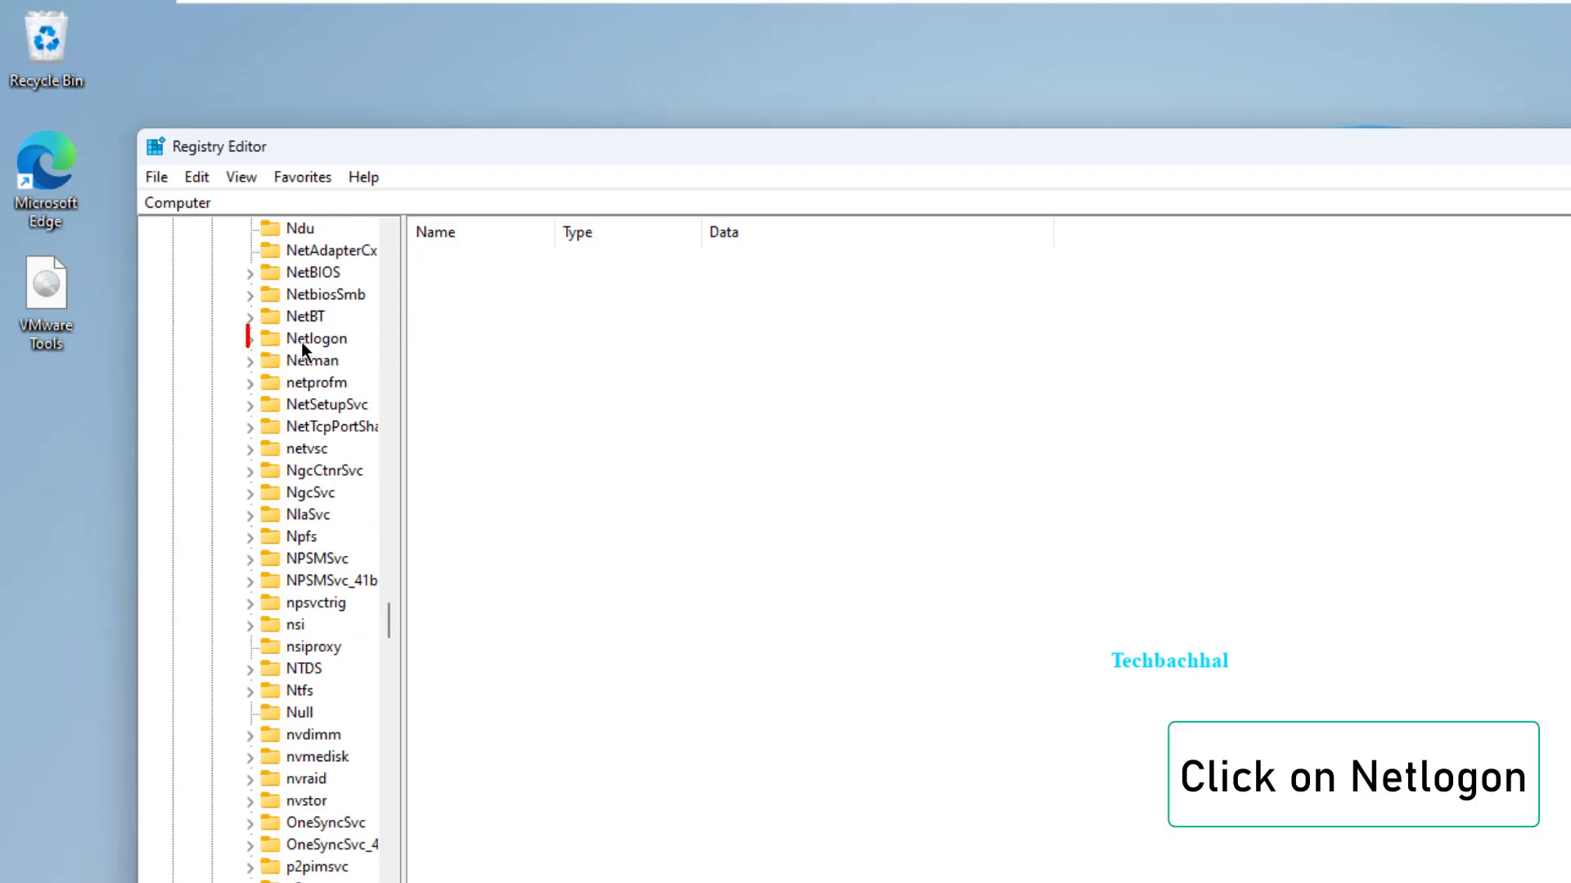
pyautogui.click(249, 340)
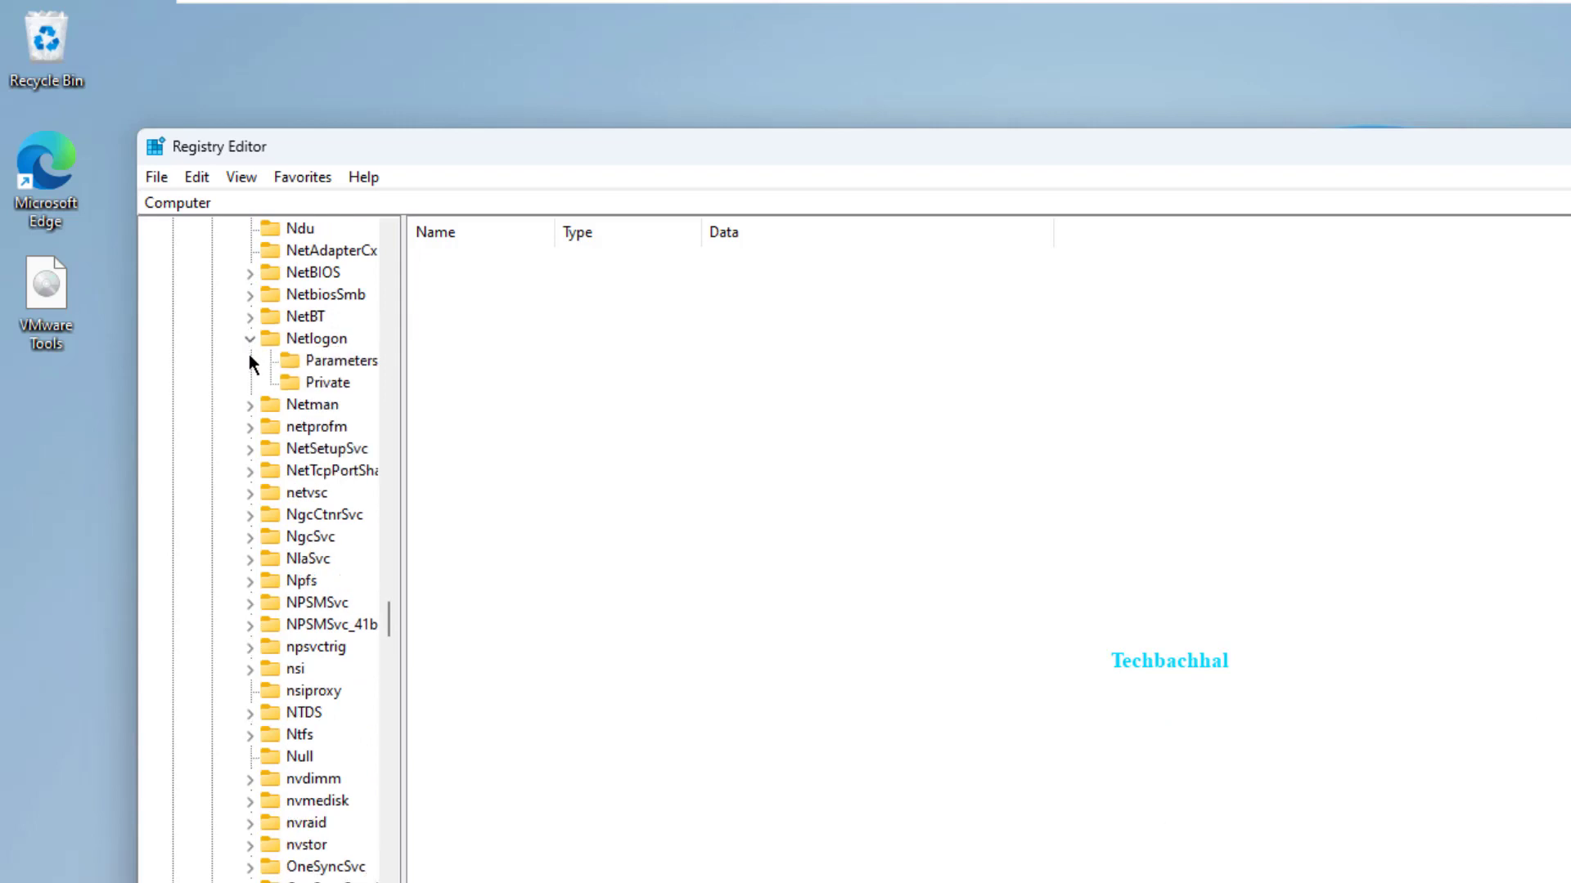
pyautogui.click(327, 360)
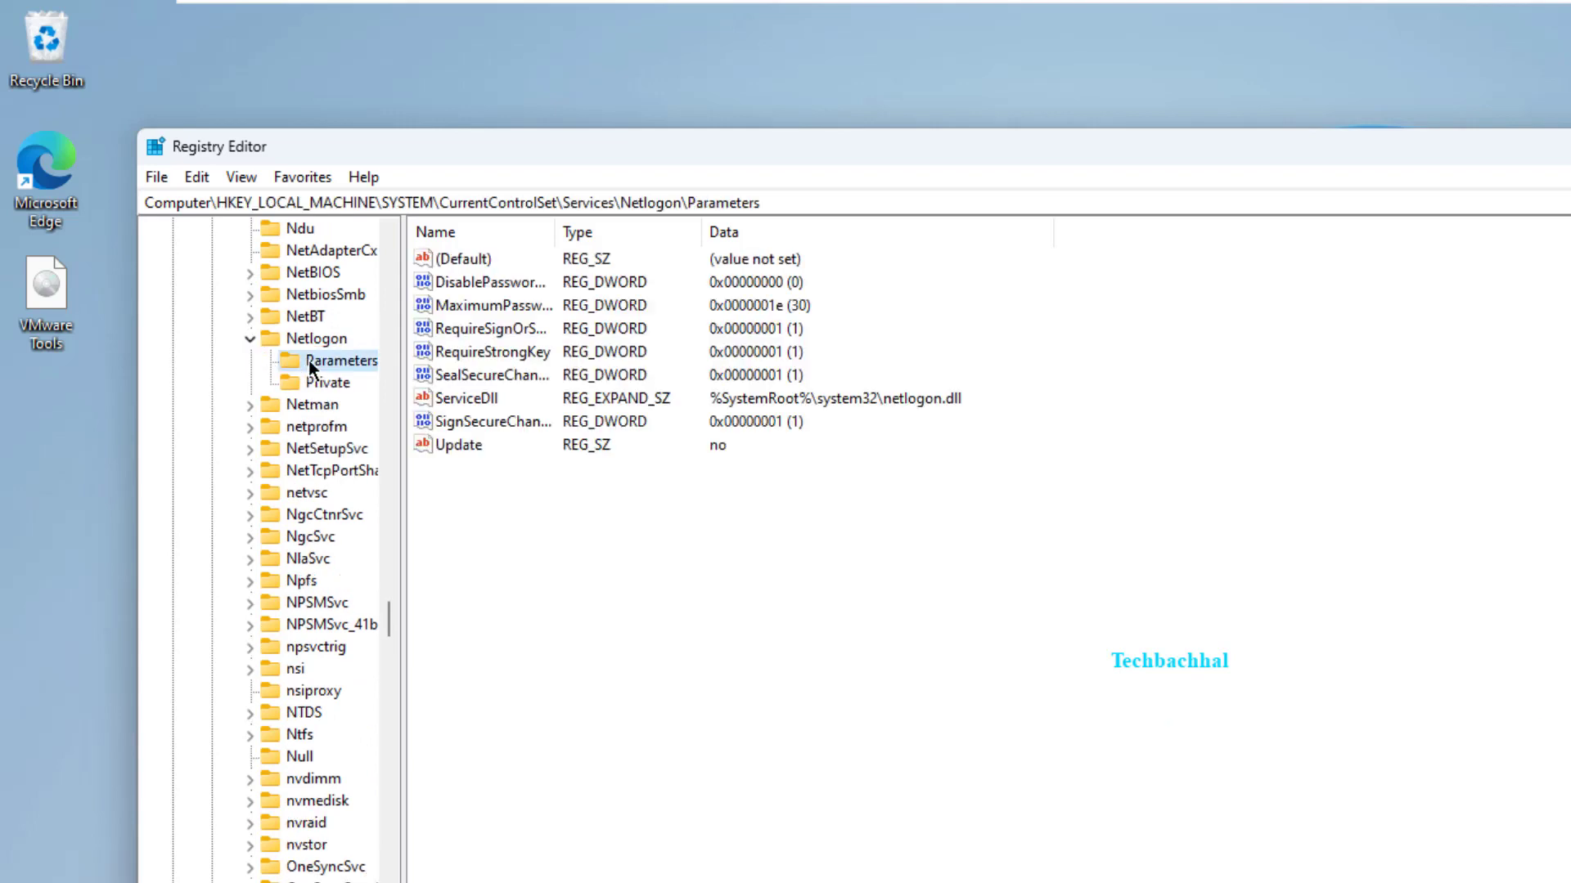
# Create a new DWORD (32-bit) value named sysbolReady in the Netlogon Parameters key.
pyautogui.rightClick(553, 577)
pyautogui.moveTo(615, 591)
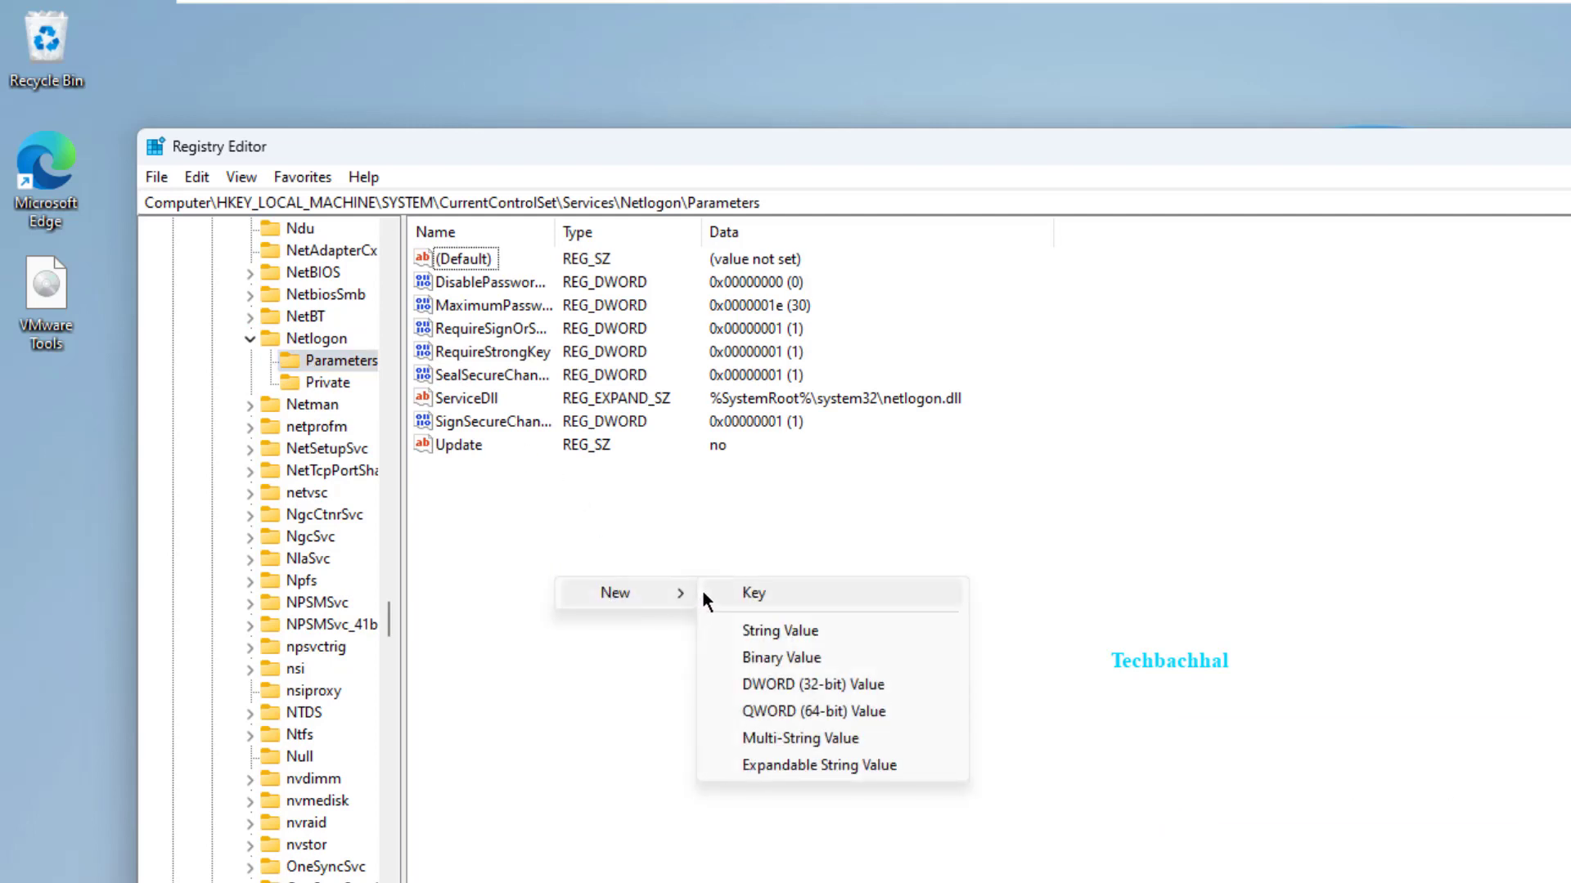
pyautogui.click(807, 688)
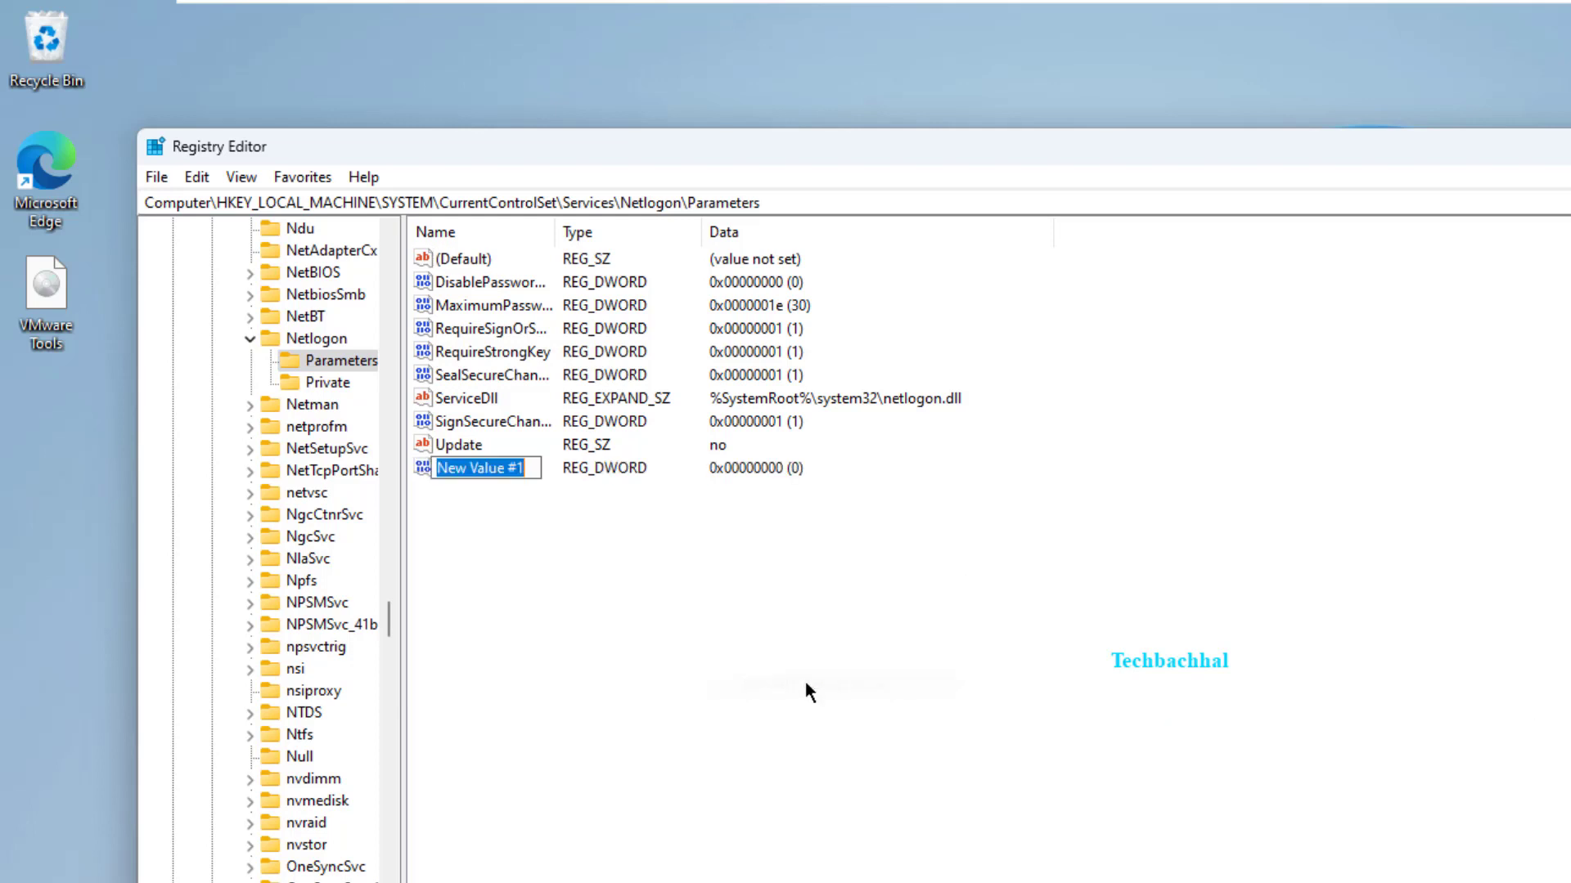
pyautogui.write('sys')
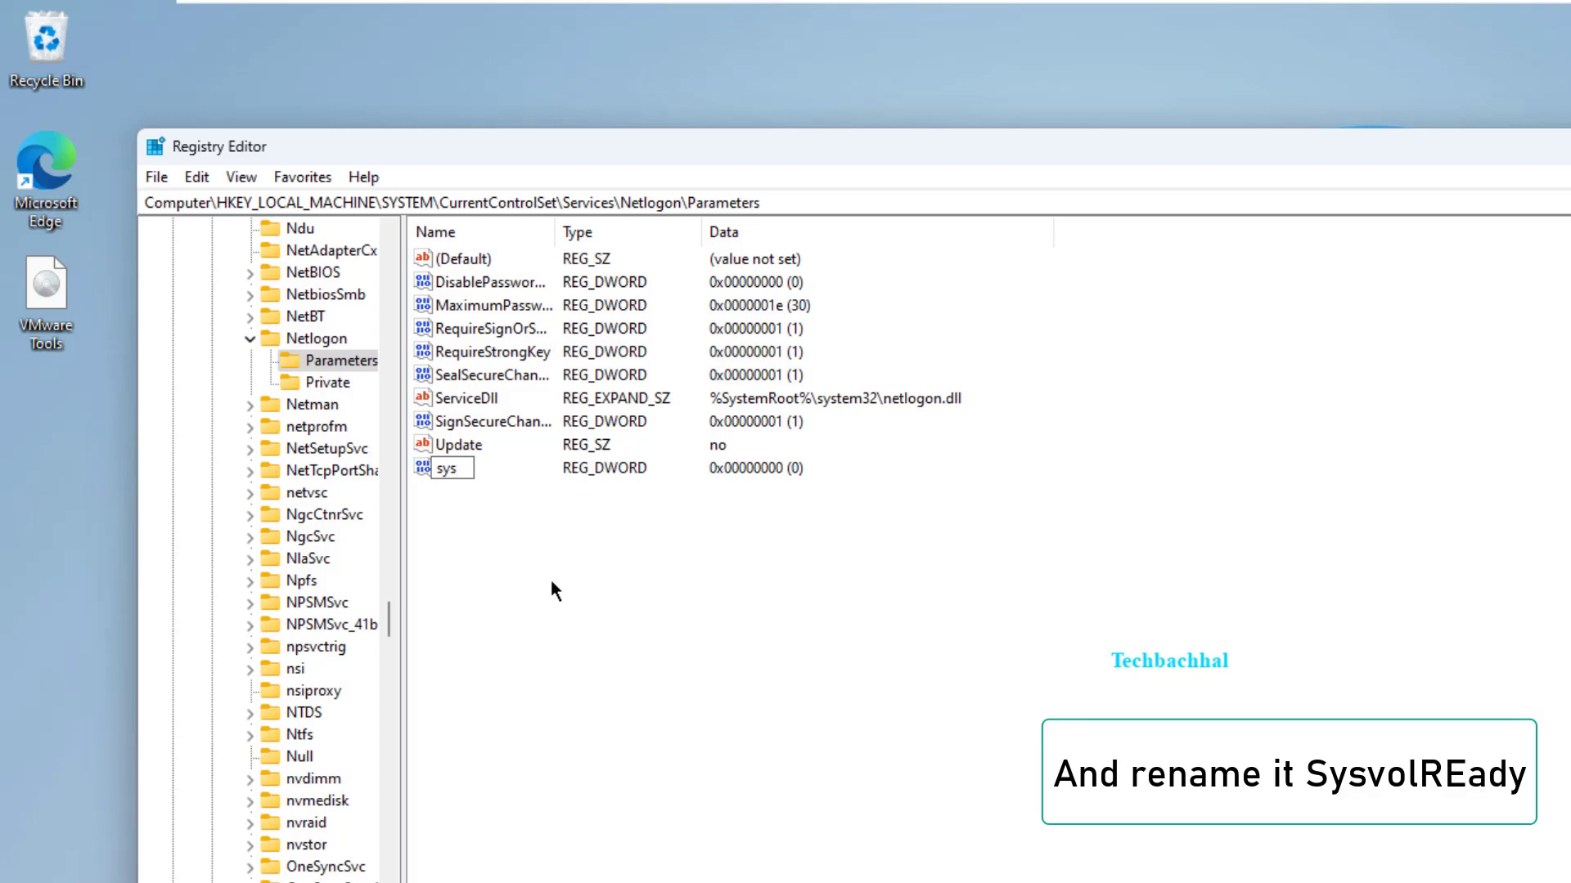
pyautogui.write('bolReady')
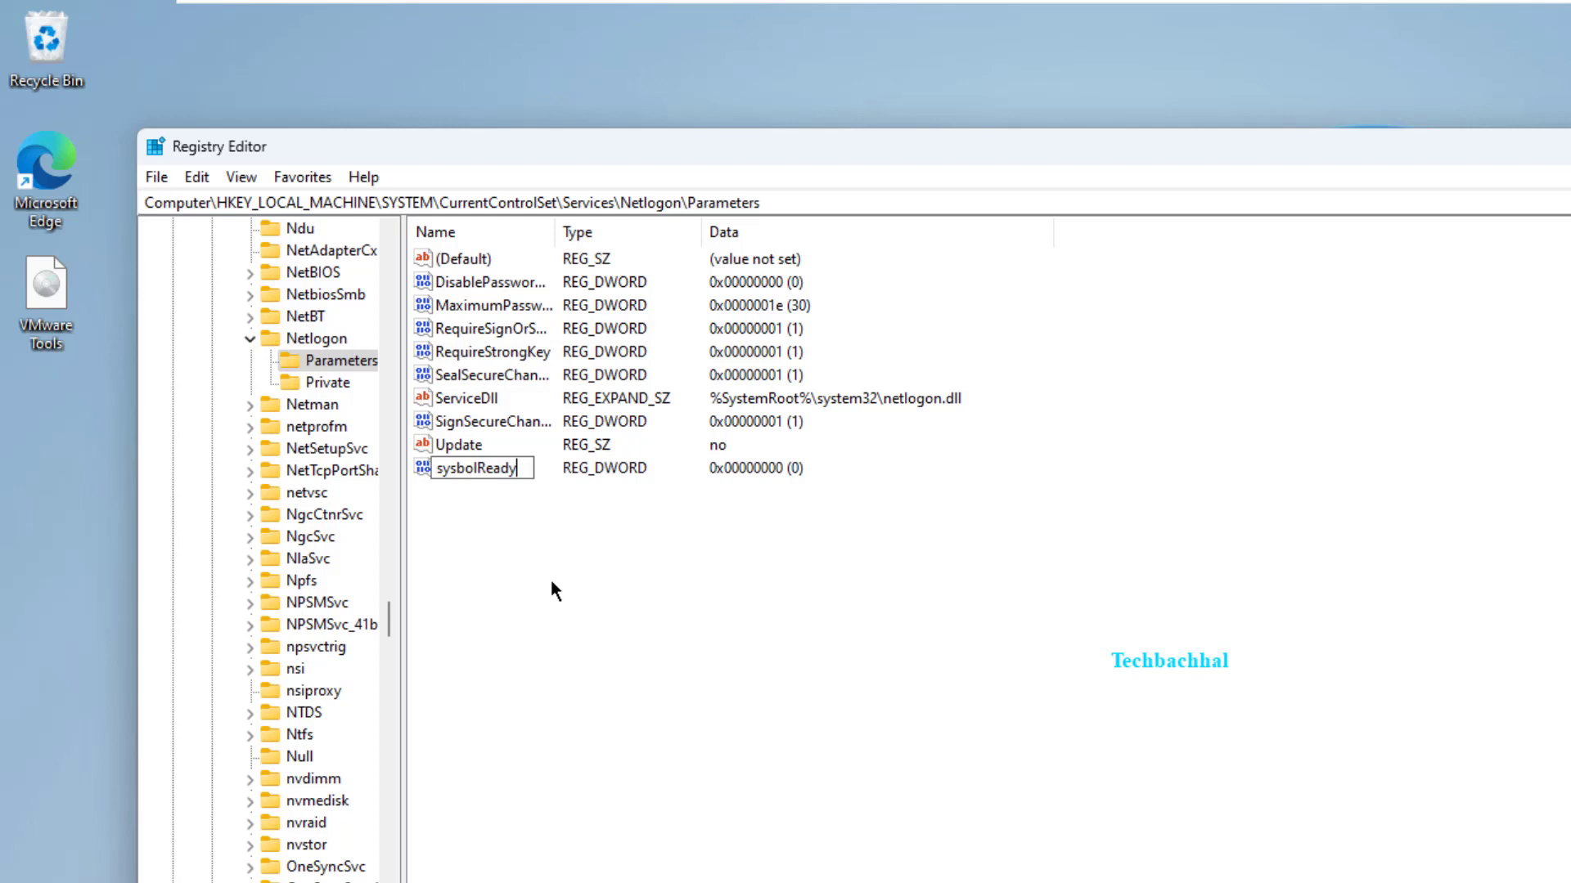
pyautogui.press('Return')
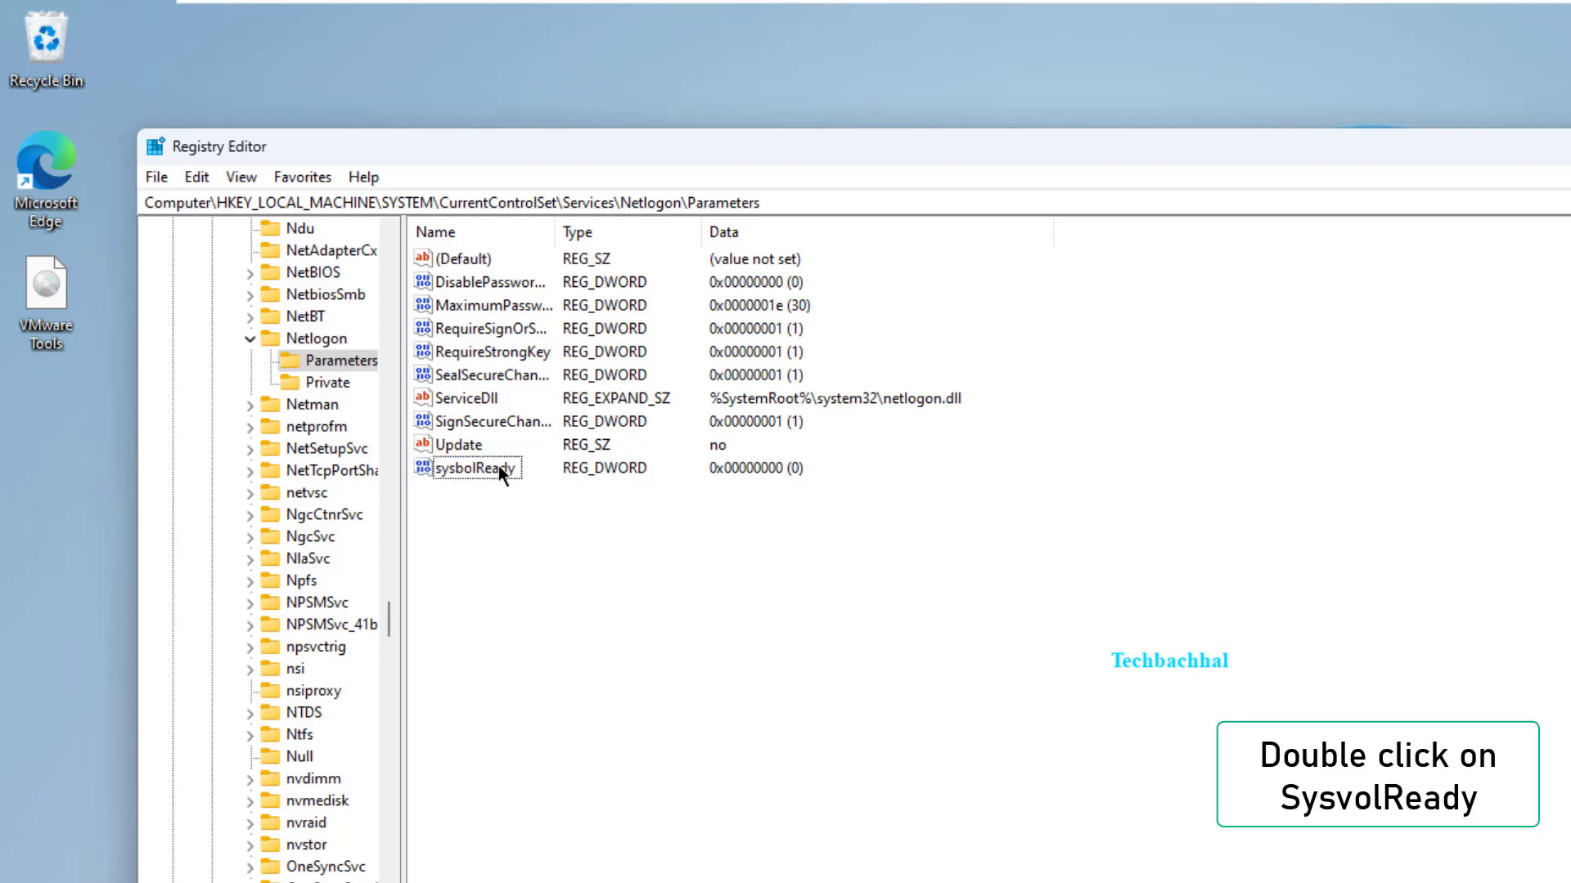
# Set the sysbolReady value data to 1 and close the Registry Editor.
pyautogui.doubleClick(498, 466)
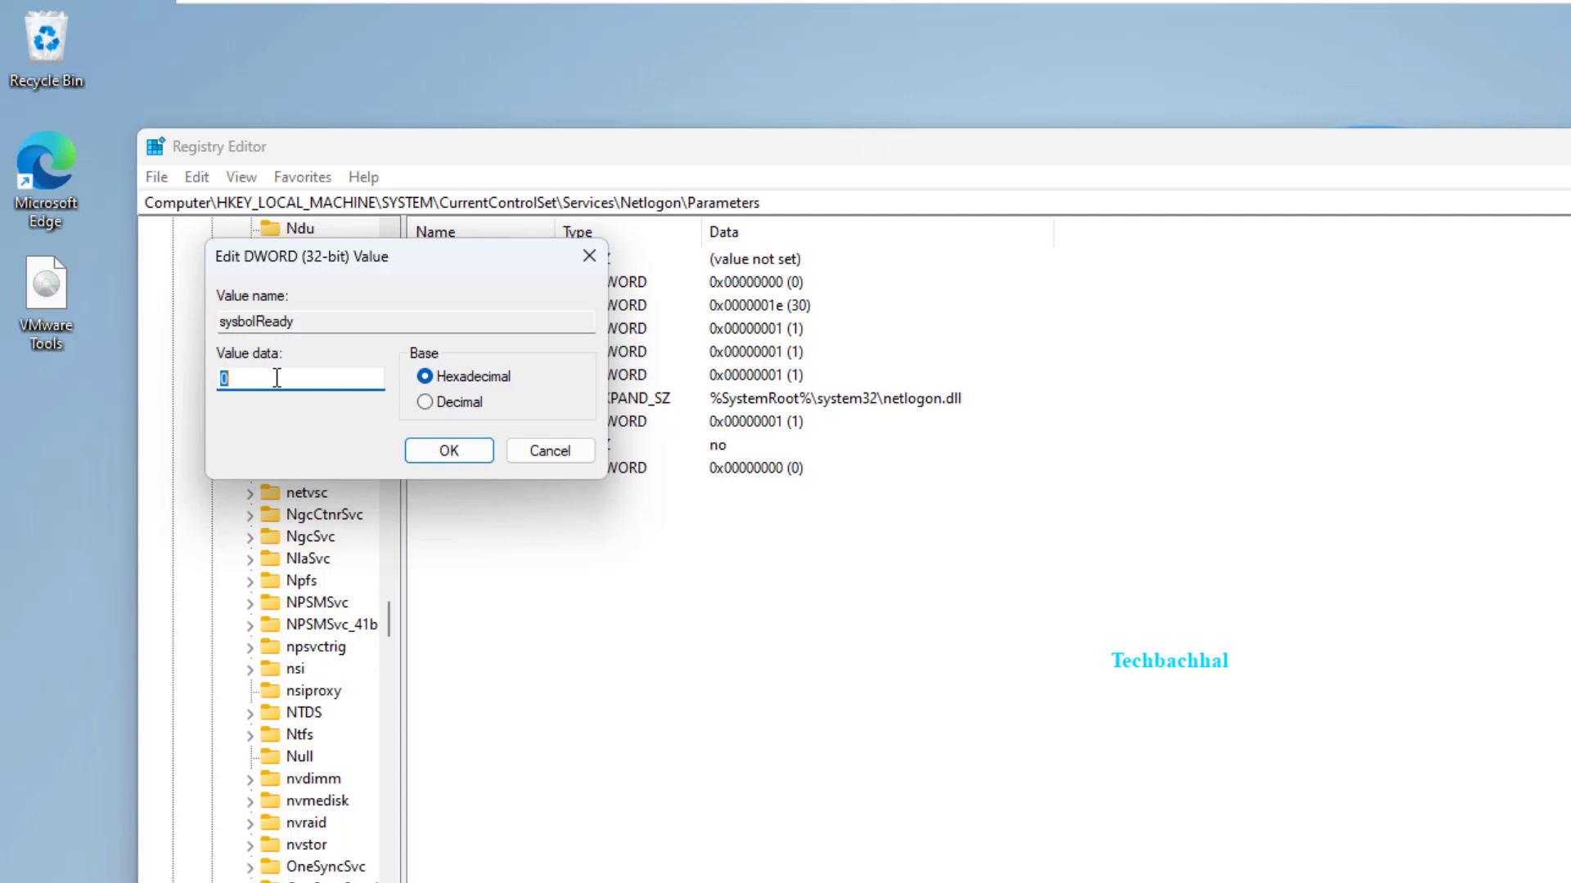
pyautogui.write('1')
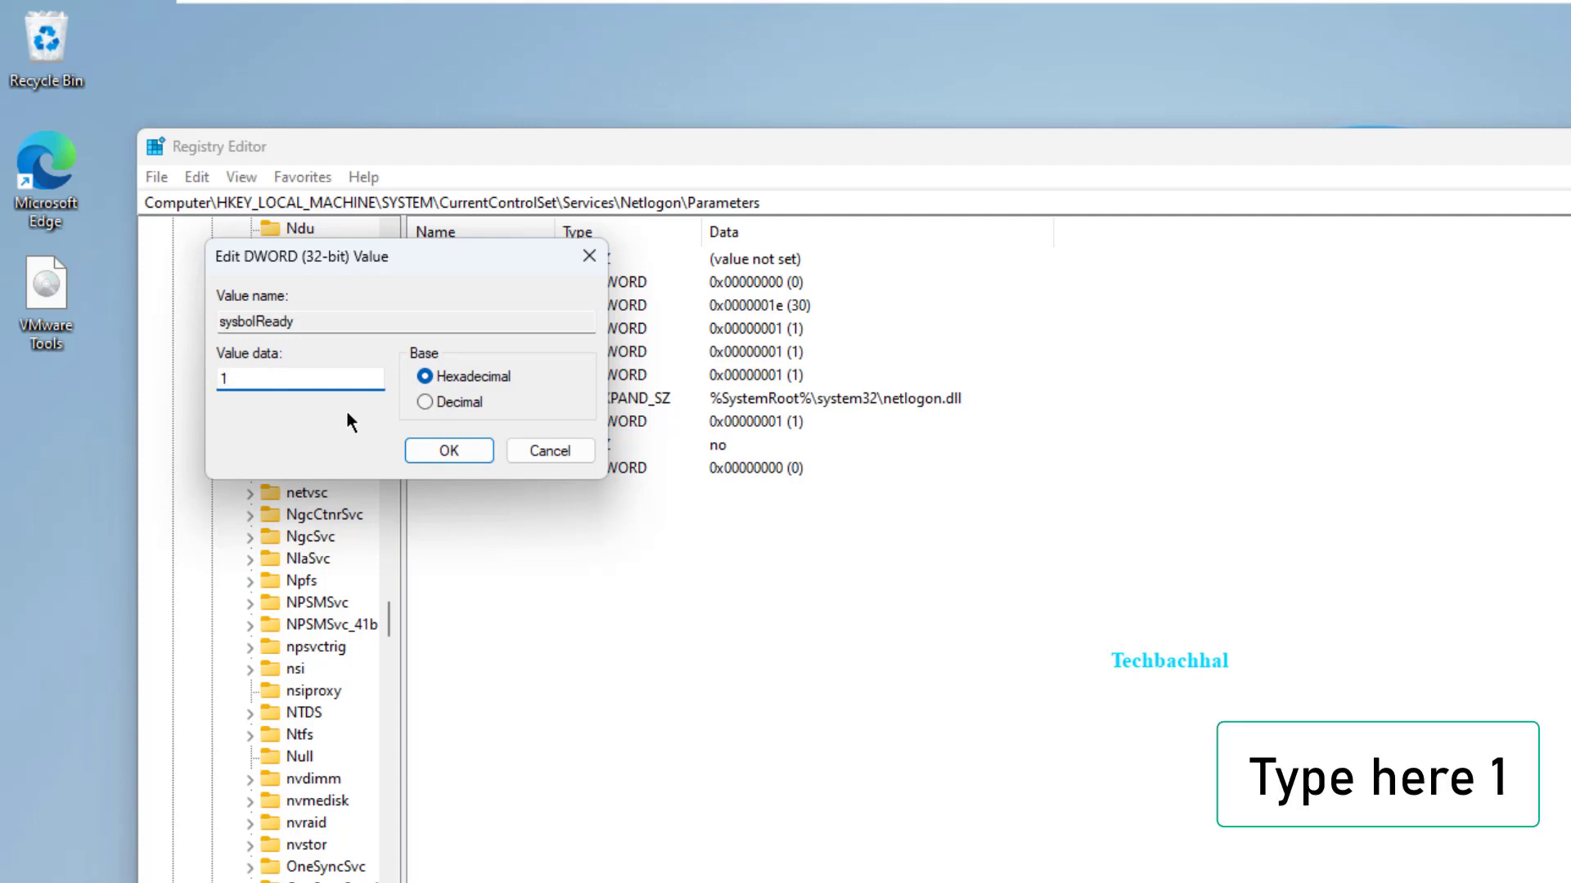
pyautogui.click(448, 451)
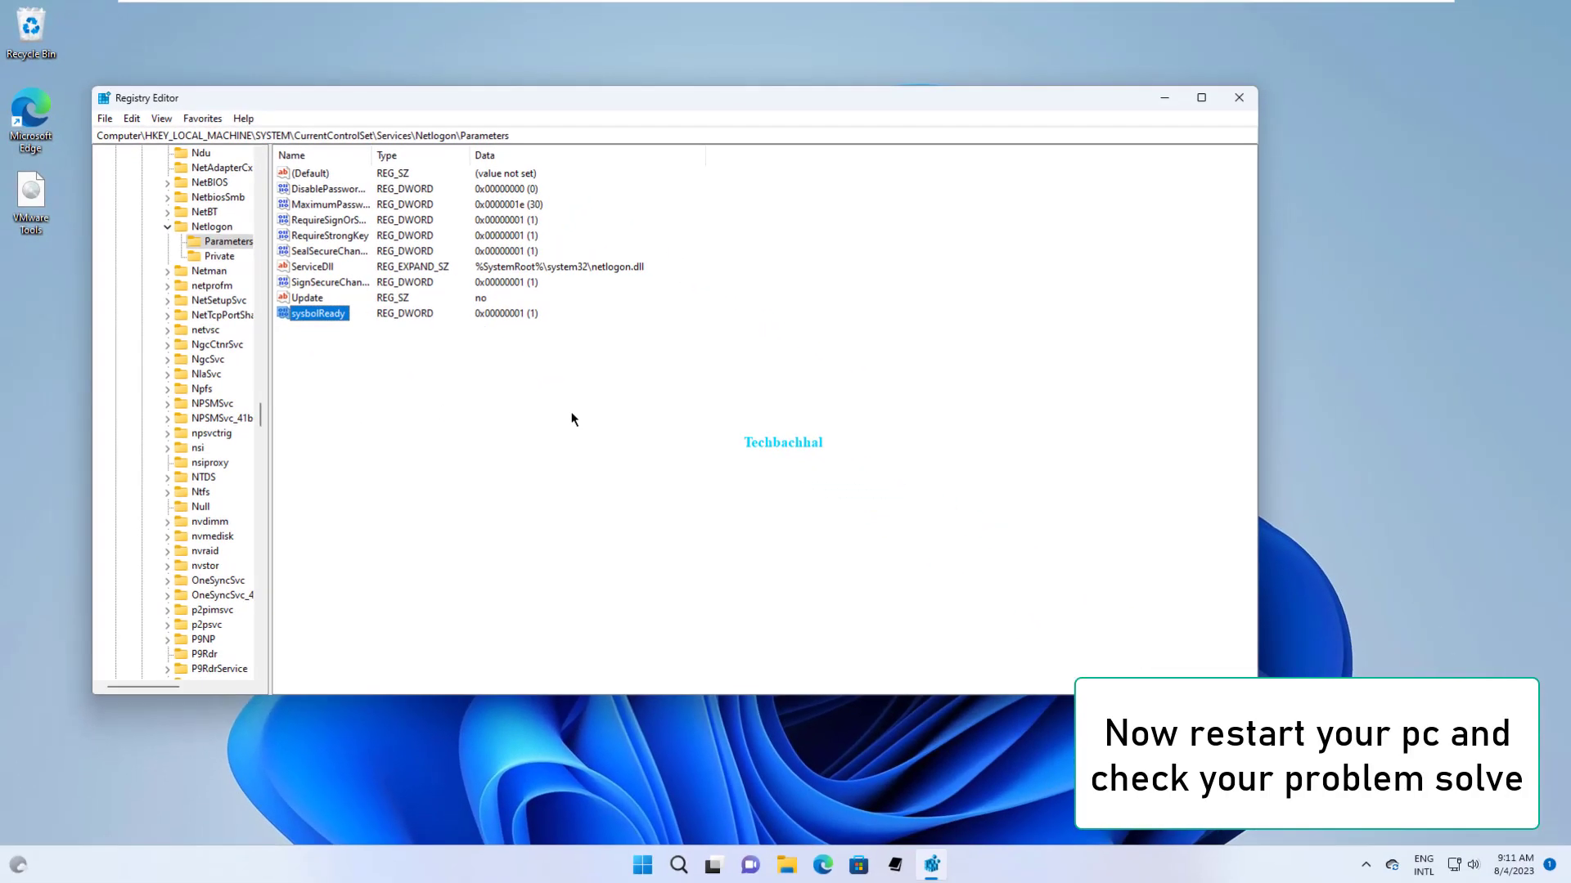
pyautogui.click(1237, 98)
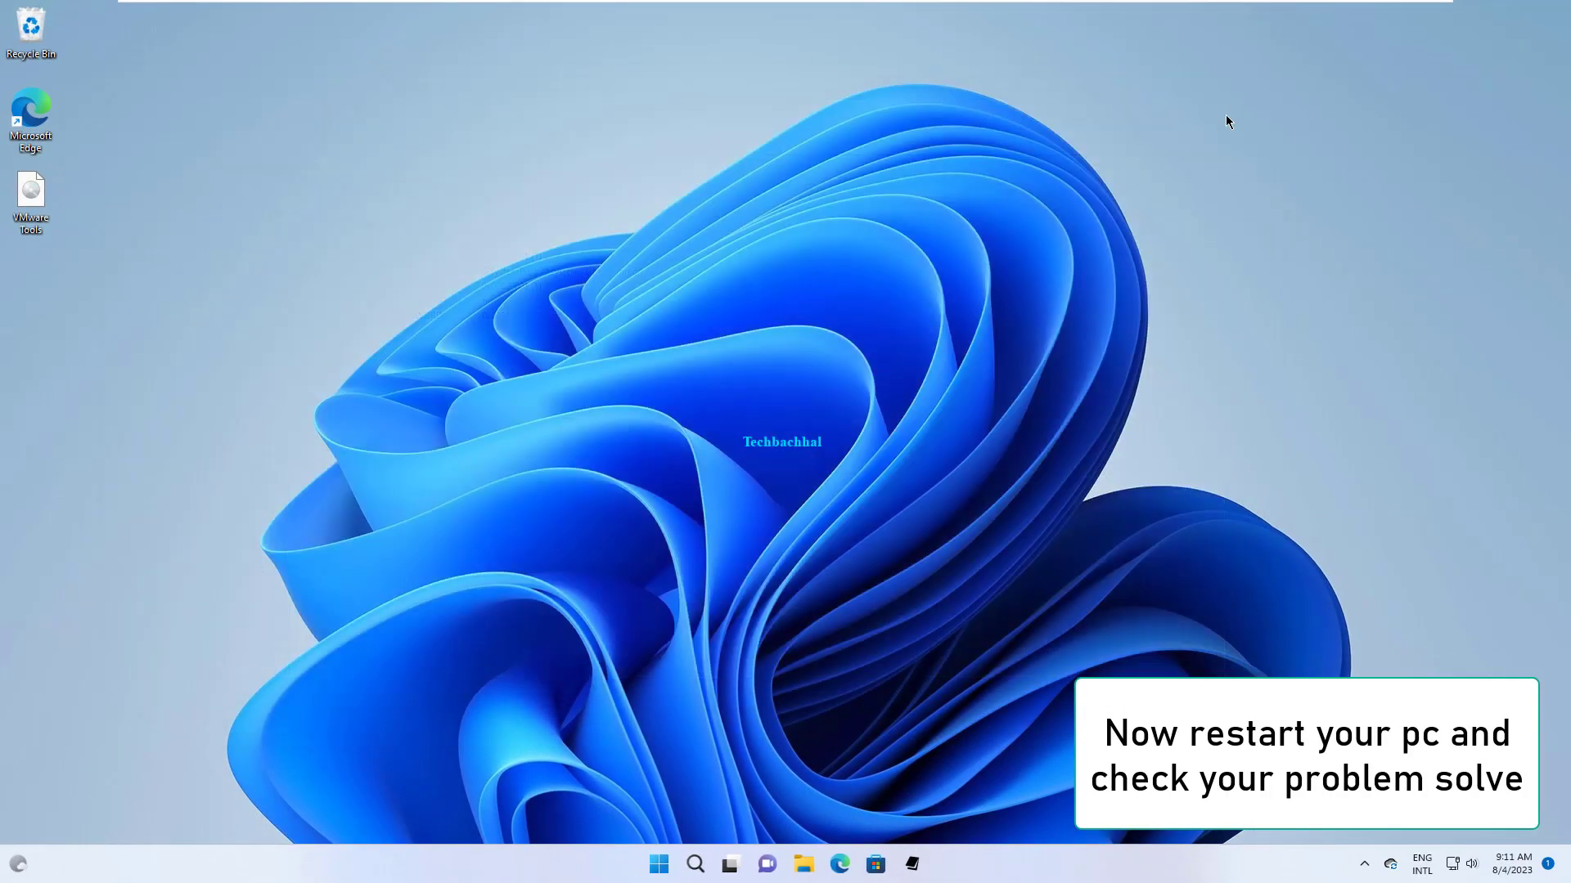